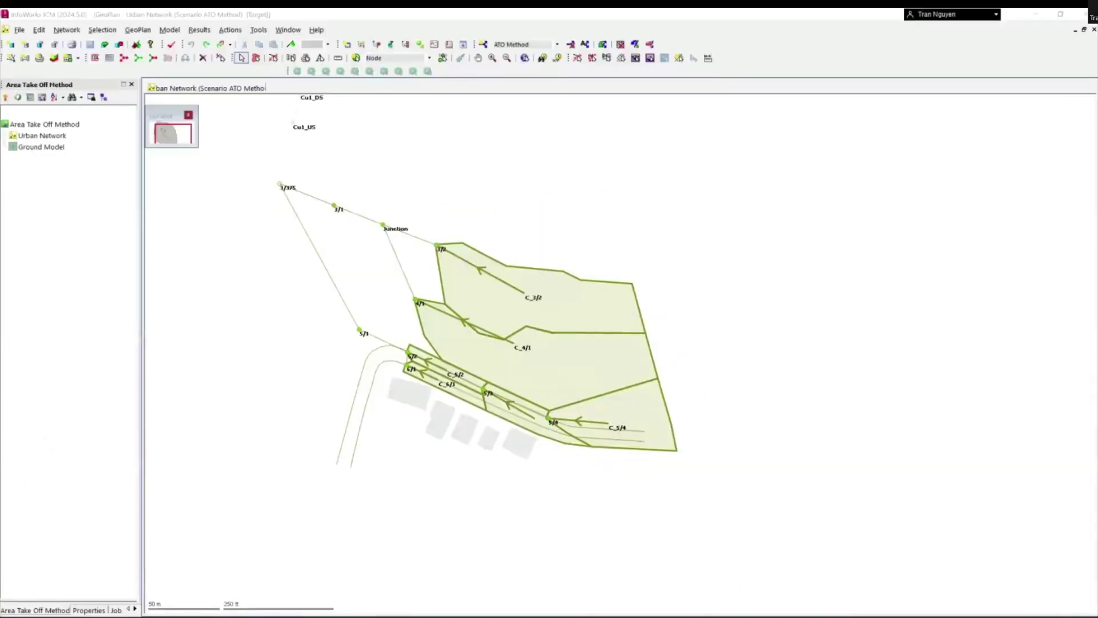
- Open the Open Data Import Center and choose the Polygon table as the import target
{"action": "left_click", "coordinate": [62, 299]}
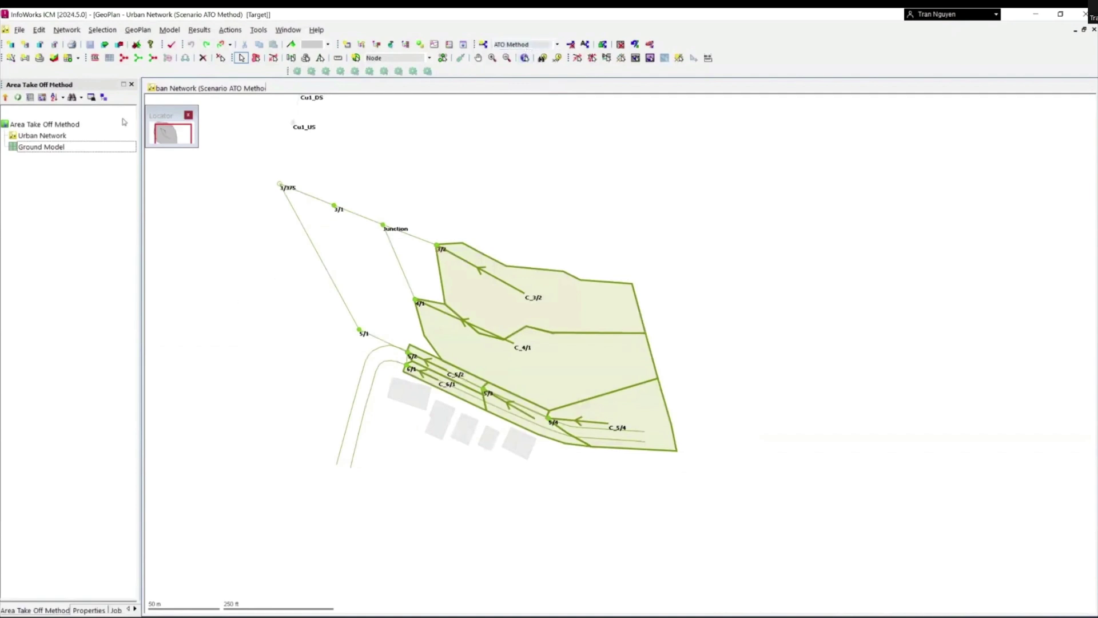
{"action": "left_click", "coordinate": [66, 30]}
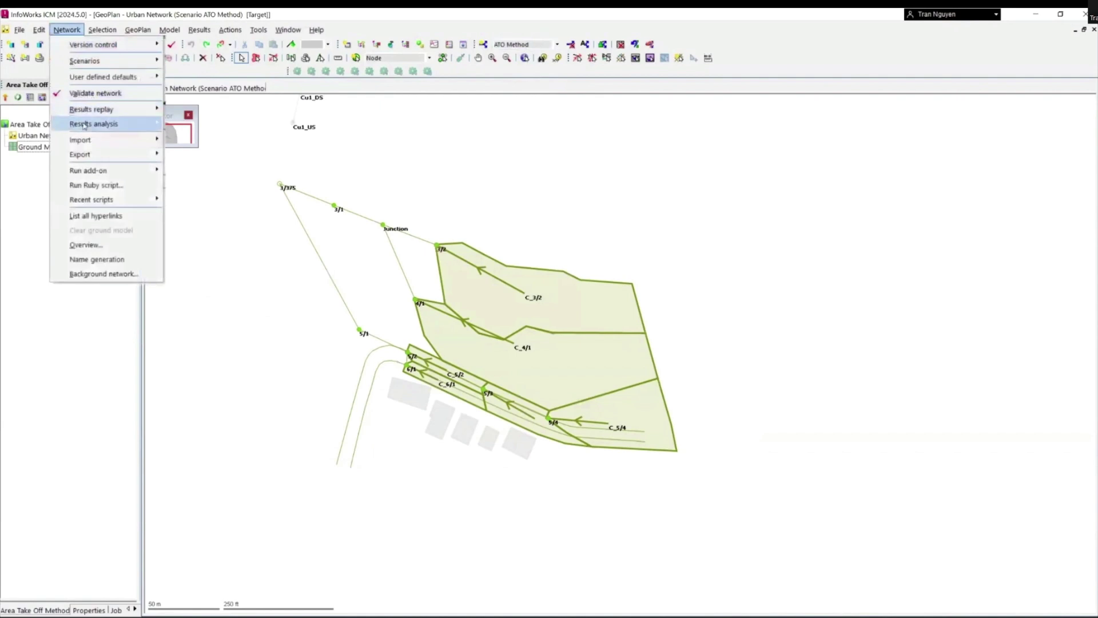
{"action": "mouse_move", "coordinate": [97, 137]}
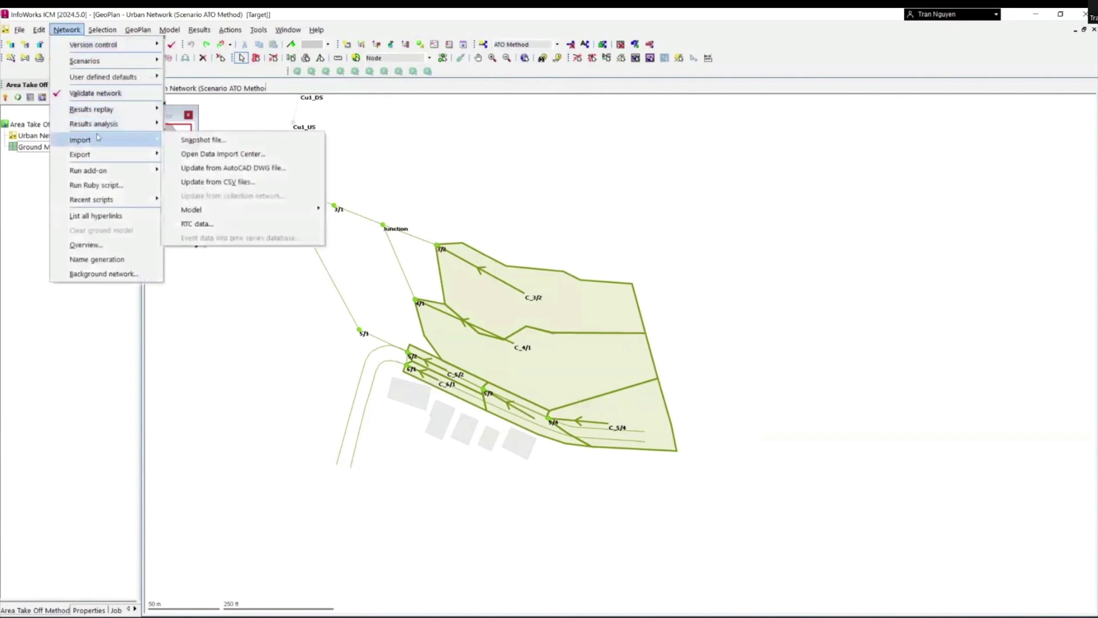
{"action": "left_click", "coordinate": [178, 153]}
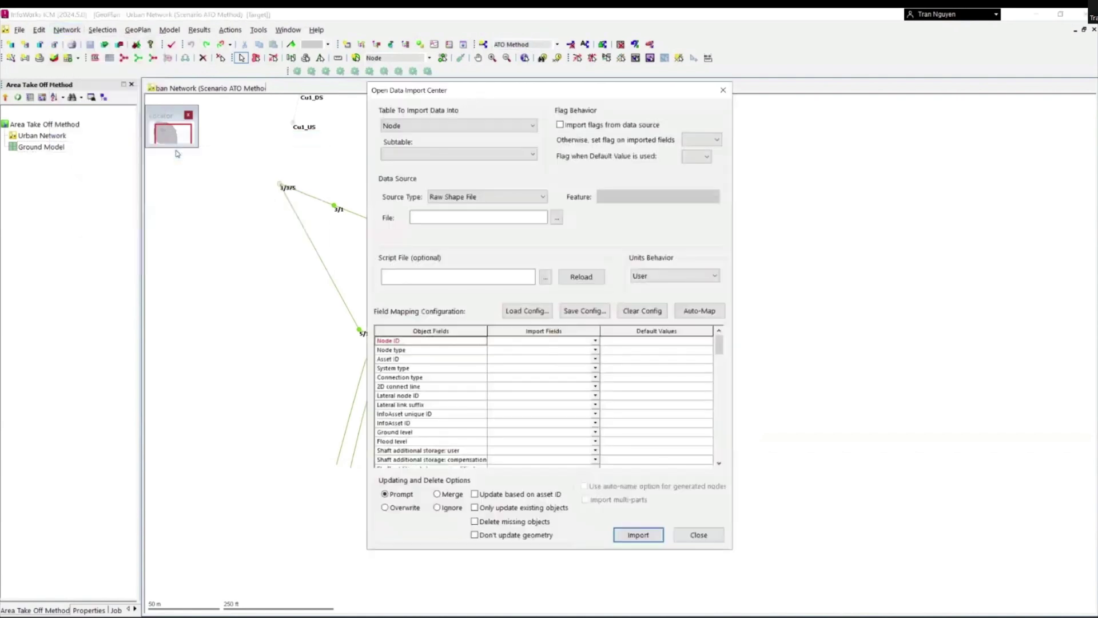
{"action": "left_click", "coordinate": [430, 127]}
{"action": "left_click_drag", "start_coordinate": [530, 175], "coordinate": [528, 259]}
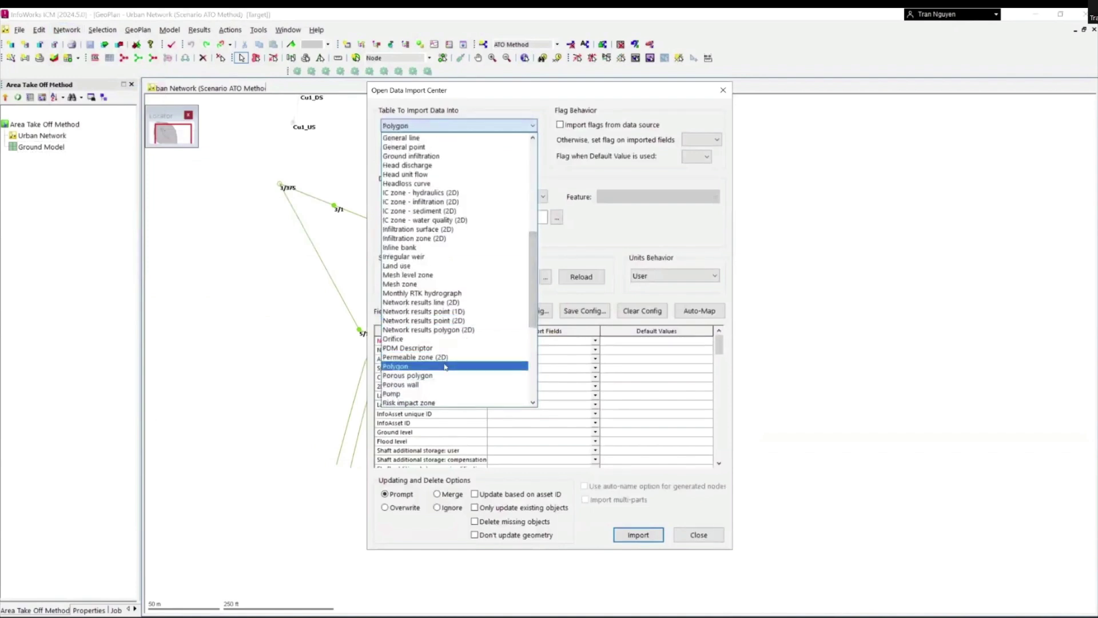
{"action": "left_click", "coordinate": [445, 366]}
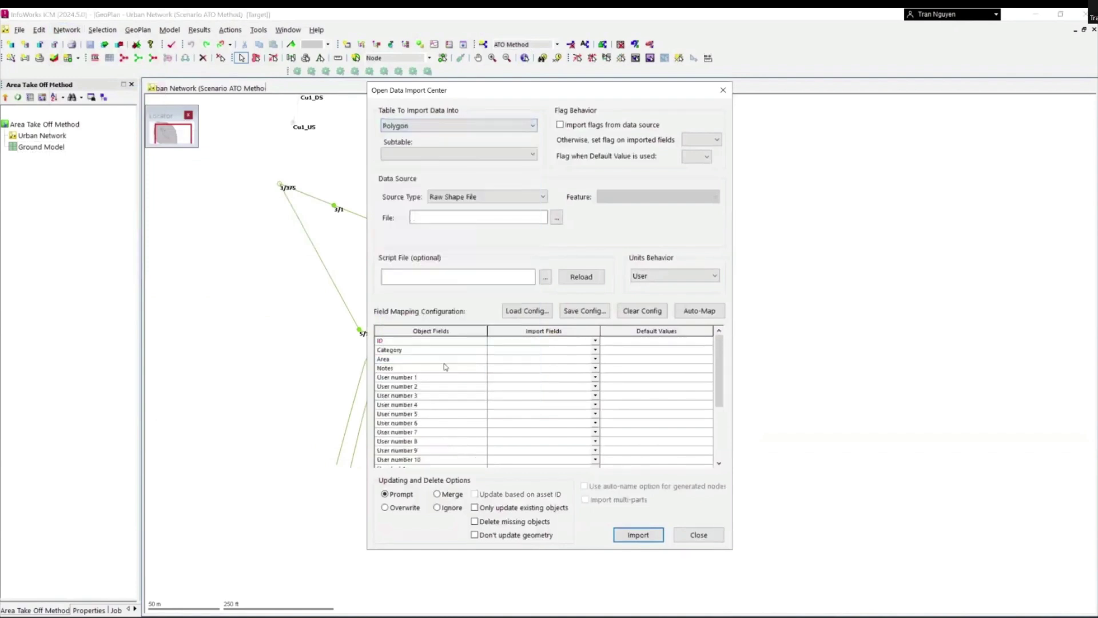
- Import ATO_poly.shp with auto-mapped fields, then dismiss the summary and error messages
{"action": "left_click", "coordinate": [557, 218]}
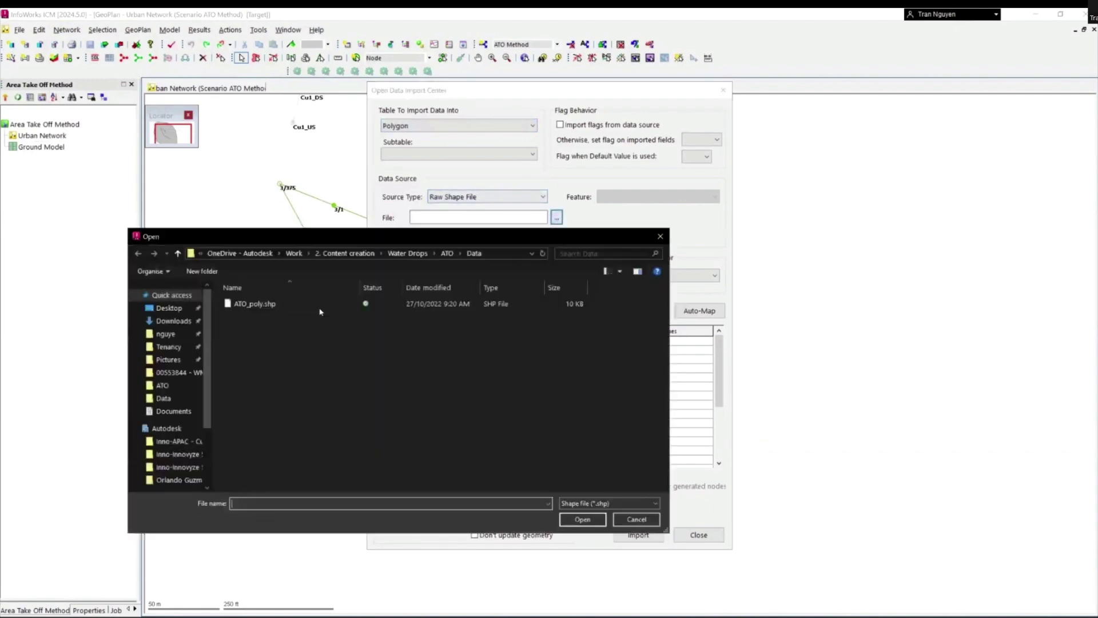
{"action": "left_click", "coordinate": [569, 303]}
{"action": "left_click", "coordinate": [582, 520]}
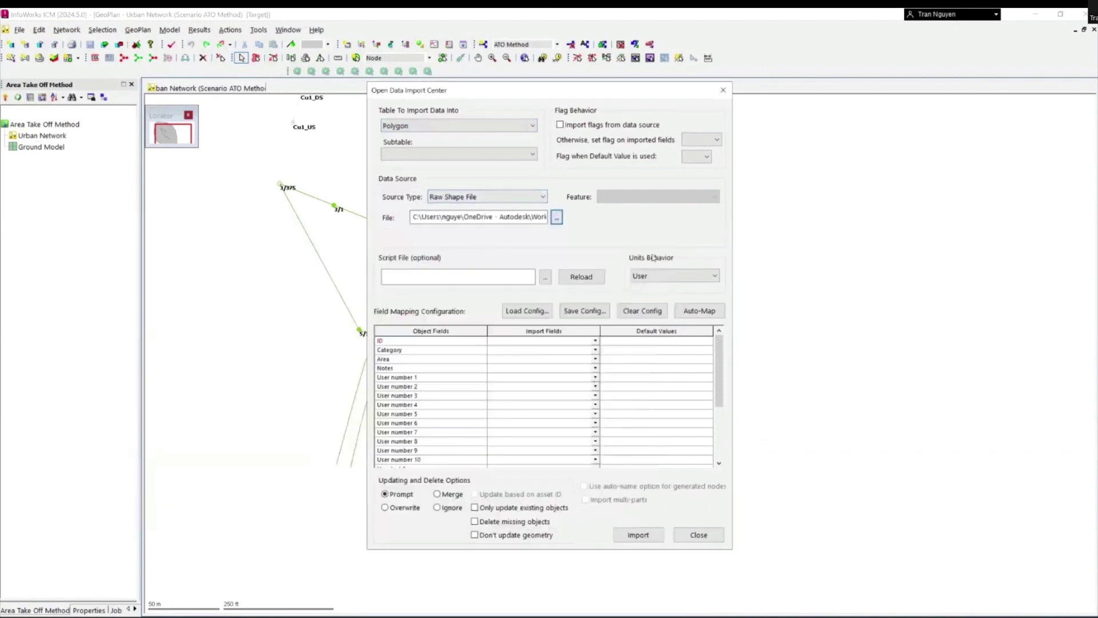
{"action": "left_click", "coordinate": [697, 311]}
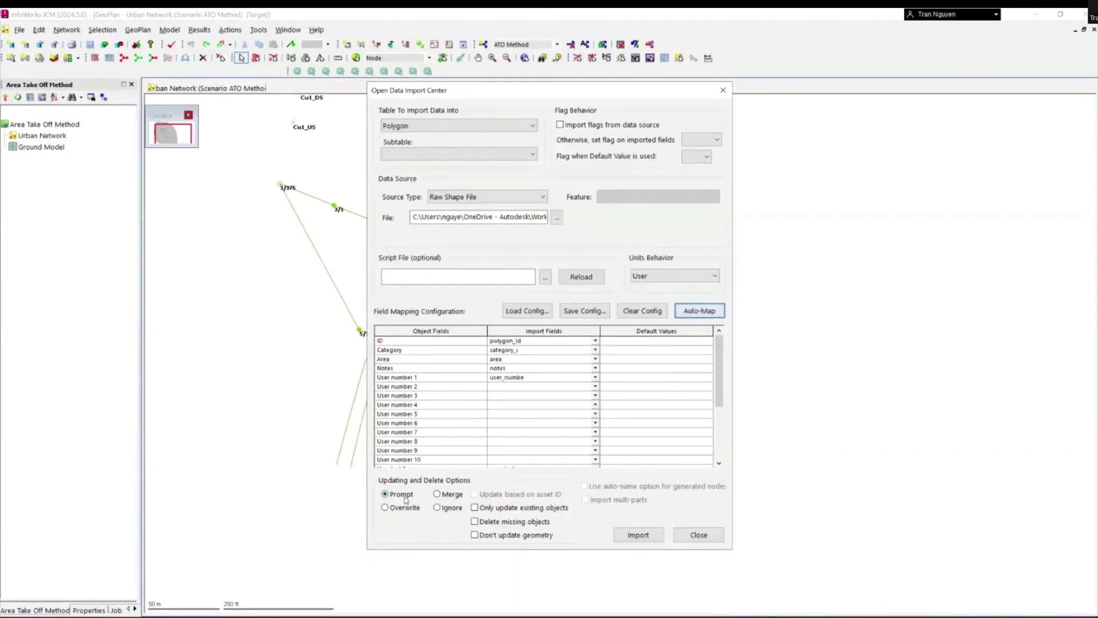
{"action": "left_click", "coordinate": [649, 535]}
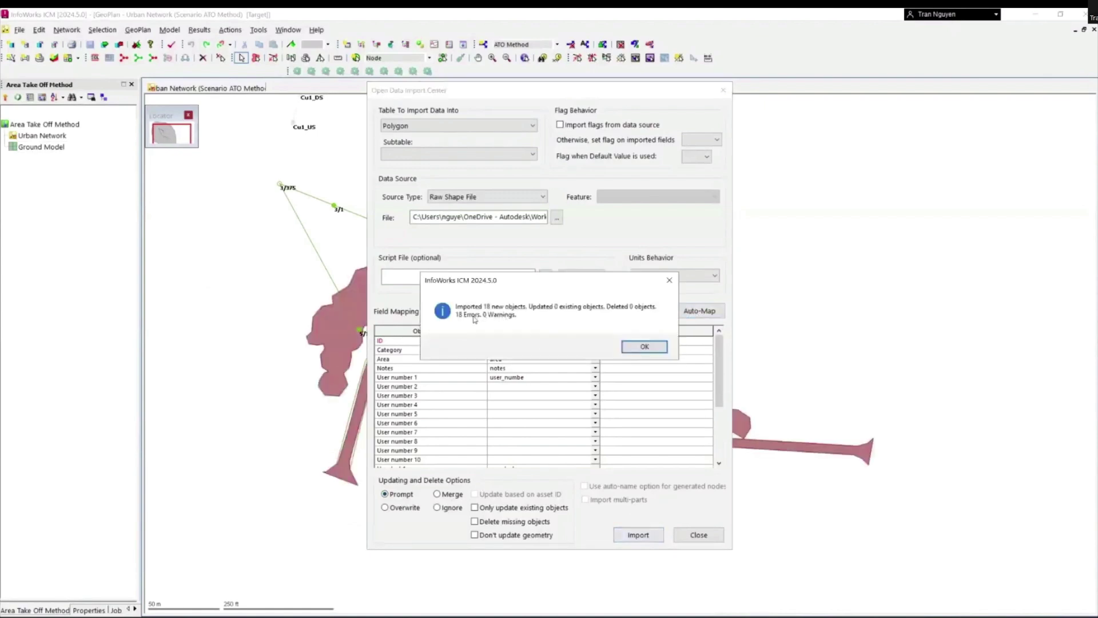
{"action": "left_click", "coordinate": [644, 346]}
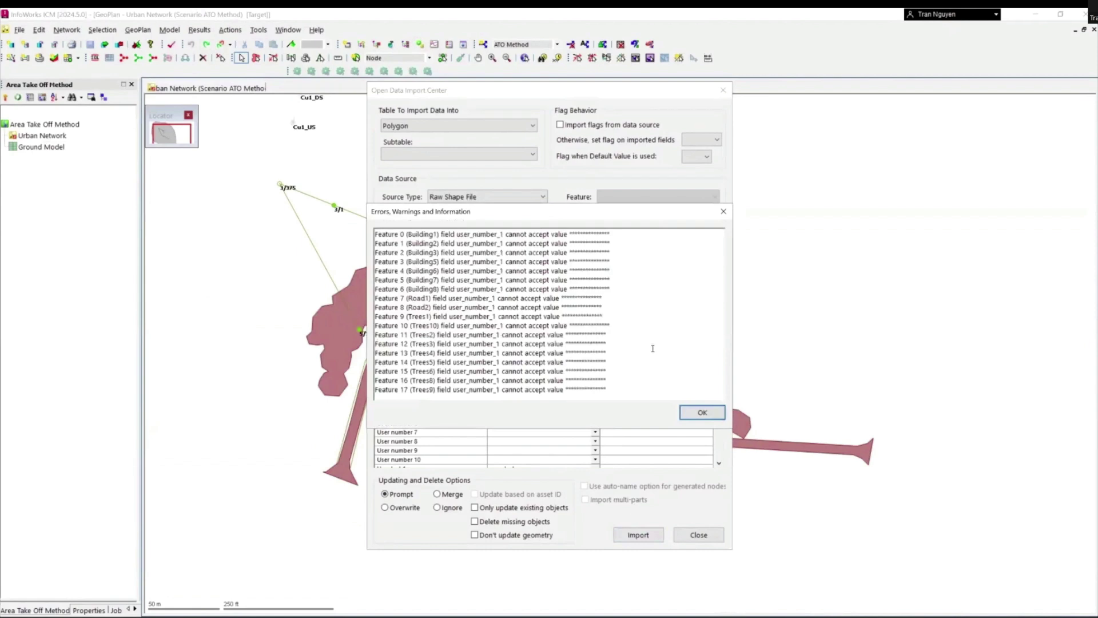
{"action": "left_click", "coordinate": [701, 412]}
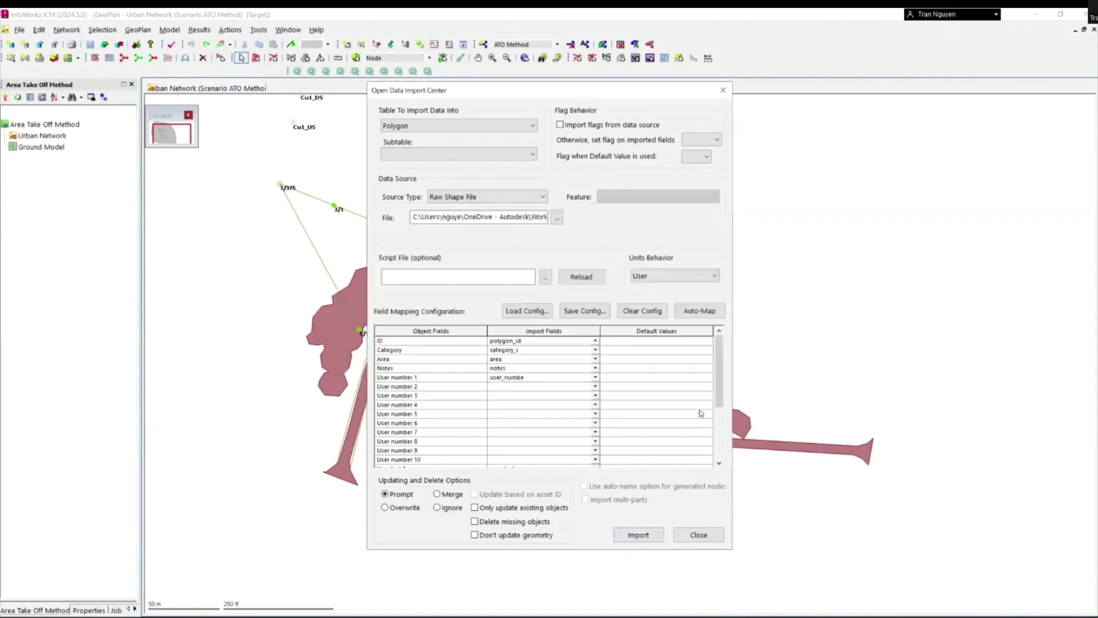
- Close the Open Data Import Center to leave the Polygon grid beside the map
{"action": "left_click", "coordinate": [709, 536]}
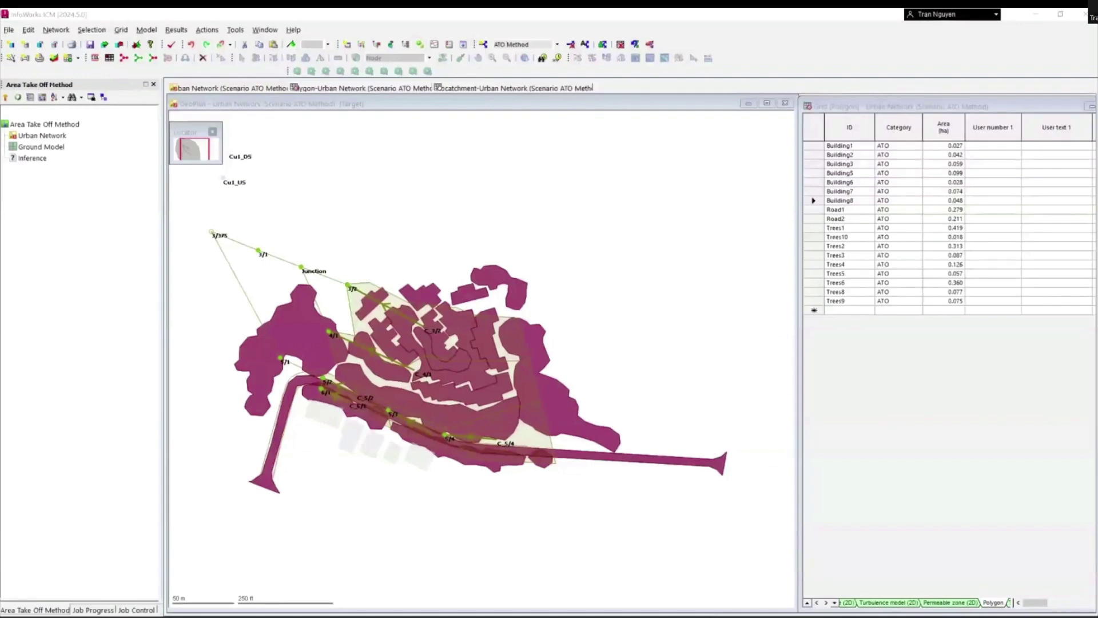
- Set User number 1 to 1 for the building polygons
{"action": "left_click", "coordinate": [993, 145]}
{"action": "left_click_drag", "start_coordinate": [994, 155], "coordinate": [994, 191]}
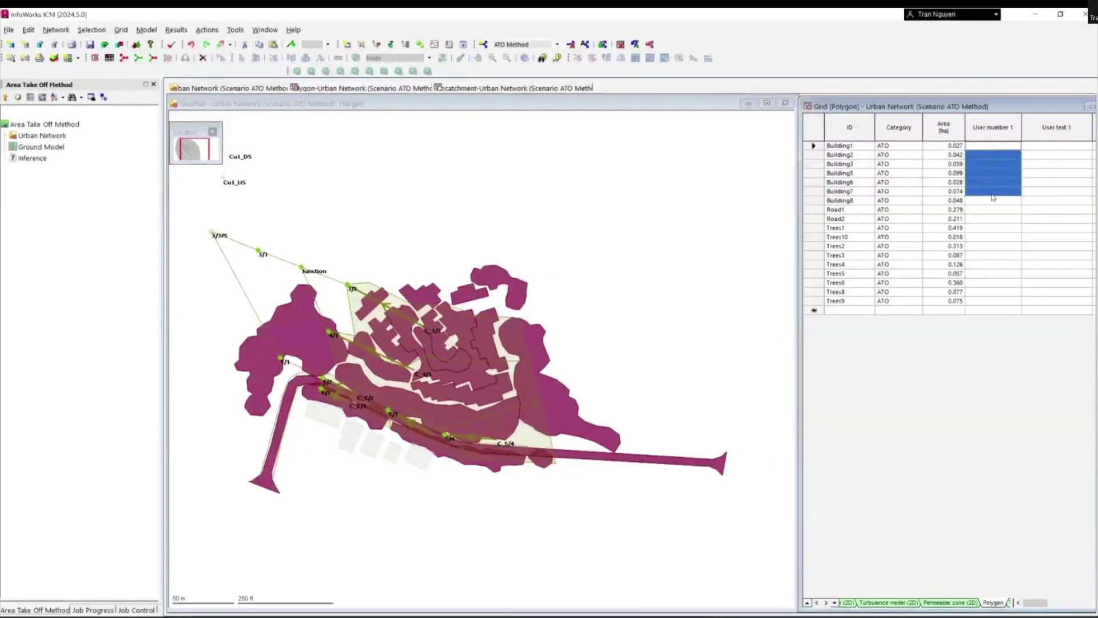
{"action": "right_click", "coordinate": [993, 177]}
{"action": "mouse_move", "coordinate": [941, 448]}
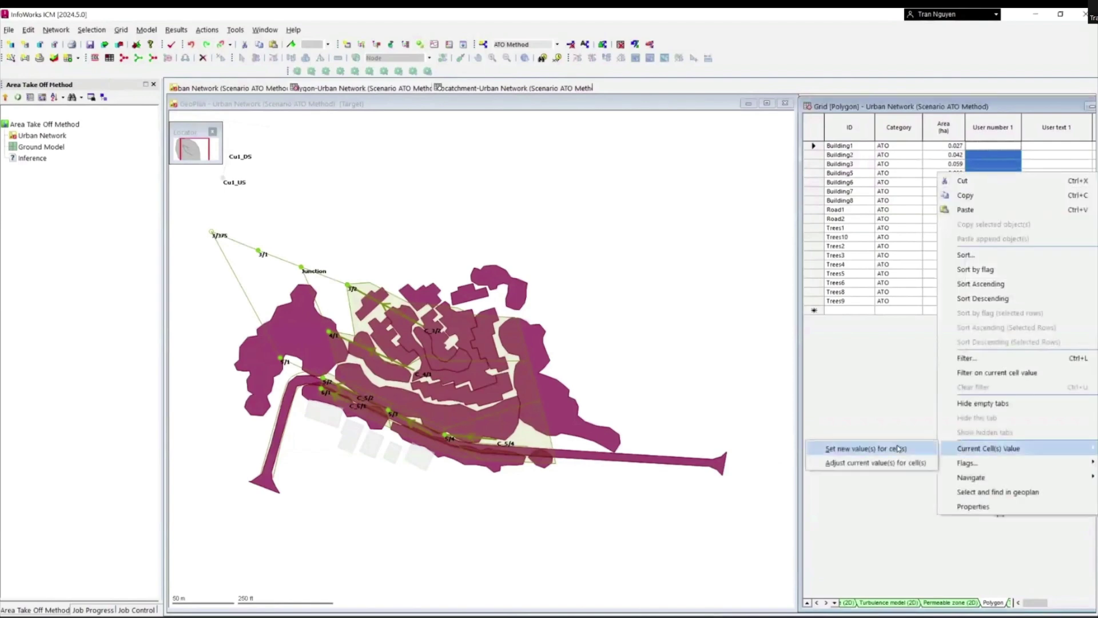
{"action": "left_click", "coordinate": [870, 448]}
{"action": "type", "text": "1"}
{"action": "key", "text": "Return"}
- Set User number 1 to 2 for Road1 and Road2
{"action": "left_click_drag", "start_coordinate": [969, 210], "coordinate": [970, 219]}
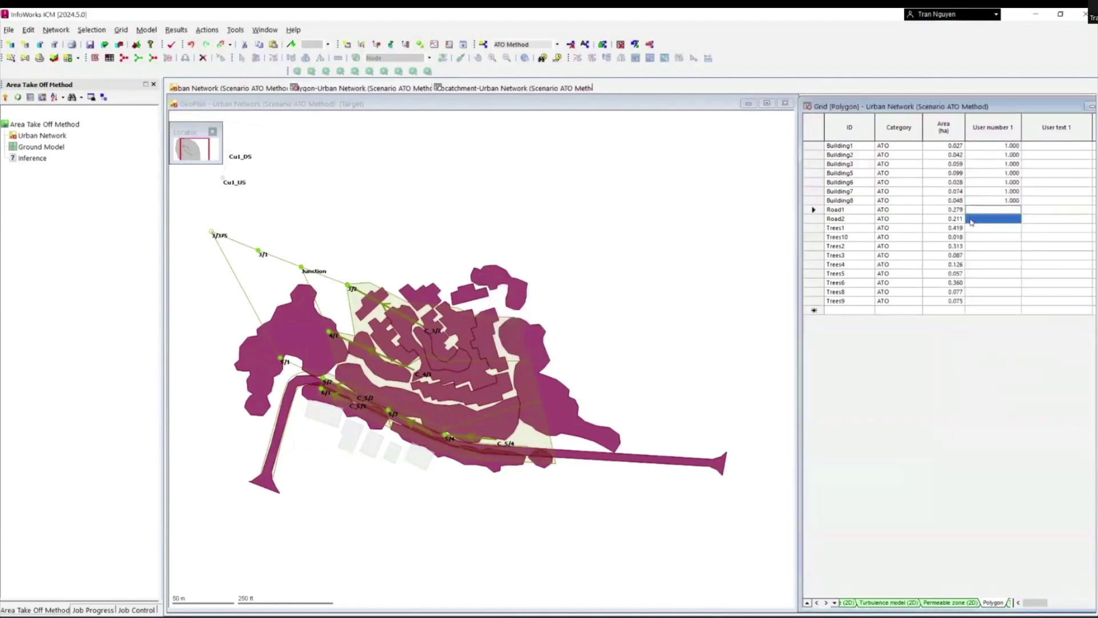
{"action": "right_click", "coordinate": [970, 219]}
{"action": "mouse_move", "coordinate": [988, 496]}
{"action": "key", "text": "Down"}
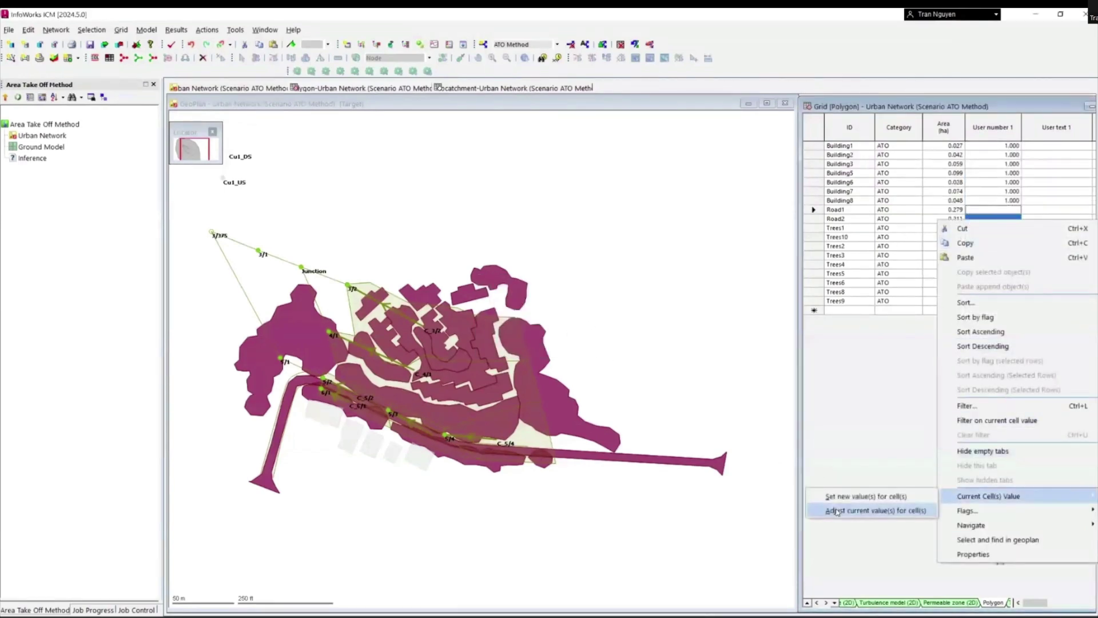
{"action": "key", "text": "Return"}
{"action": "type", "text": "2"}
{"action": "key", "text": "Return"}
- Set User number 1 to 3 for the Trees polygons
{"action": "left_click_drag", "start_coordinate": [1006, 231], "coordinate": [1007, 302]}
{"action": "right_click", "coordinate": [1006, 256]}
{"action": "mouse_move", "coordinate": [977, 533]}
{"action": "left_click", "coordinate": [875, 530]}
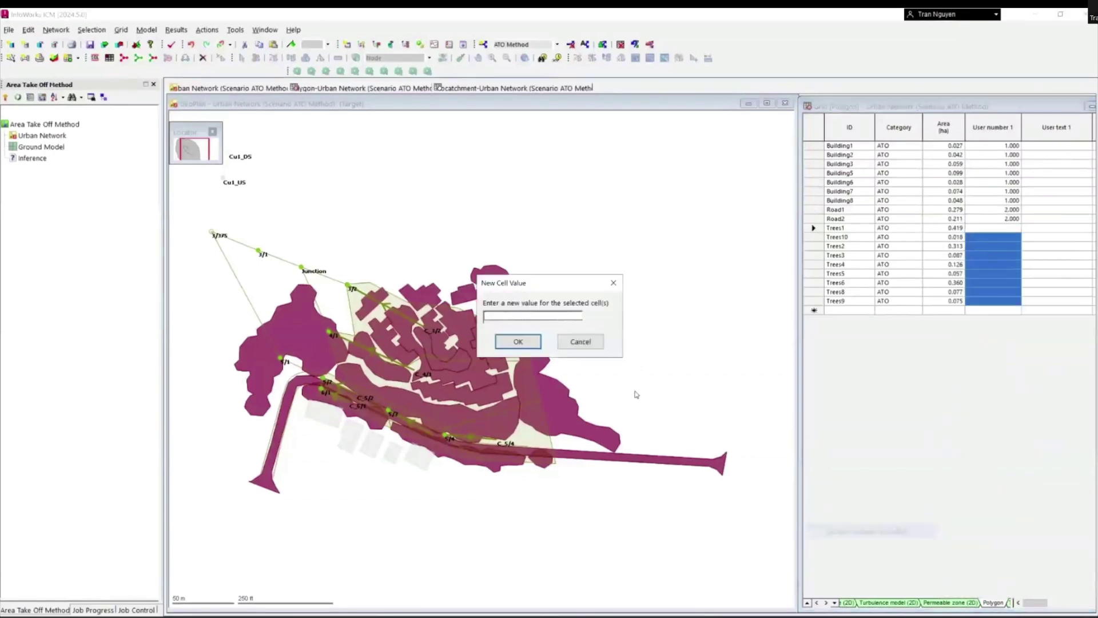
{"action": "type", "text": "3"}
{"action": "left_click", "coordinate": [525, 341]}
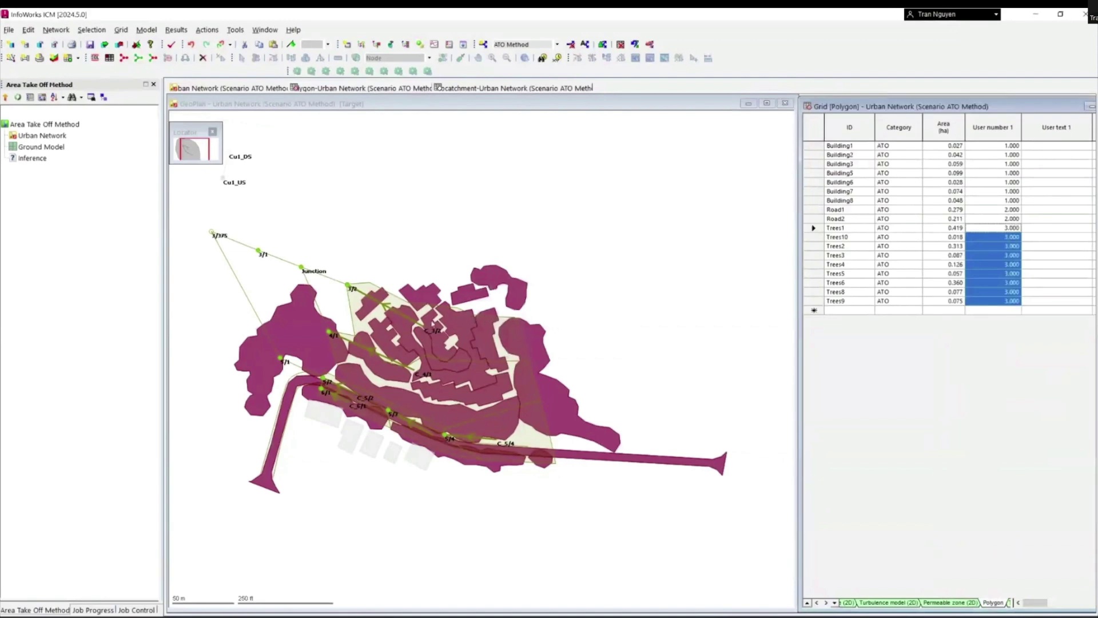
{"action": "left_click", "coordinate": [361, 291]}
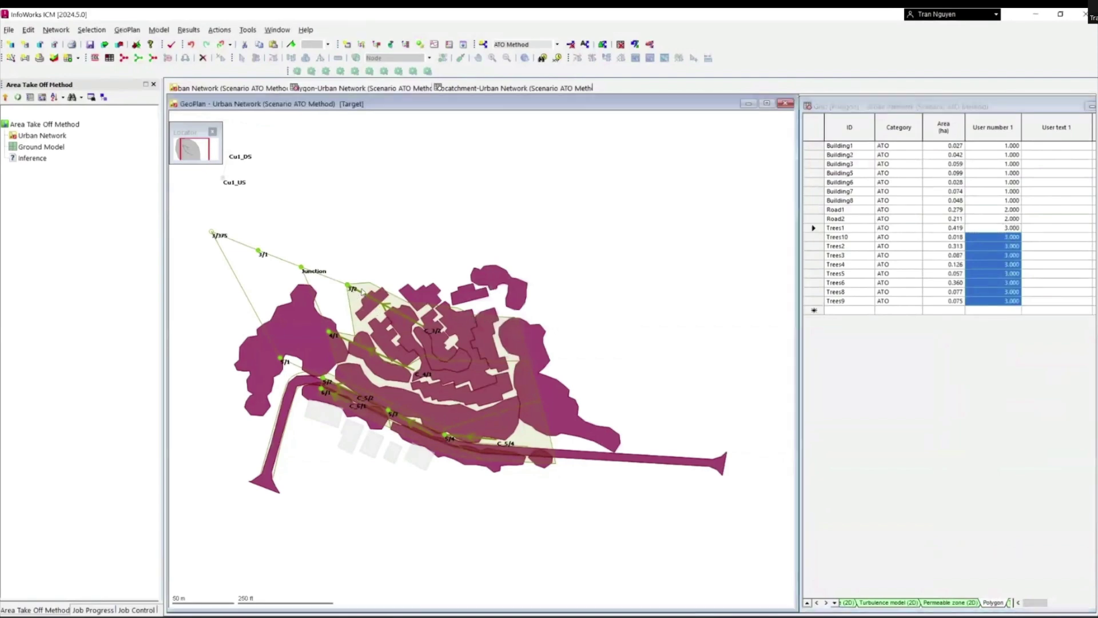
- Create a new land use named Urban from subcatchment C_3/2's Land use ID
{"action": "double_click", "coordinate": [361, 290]}
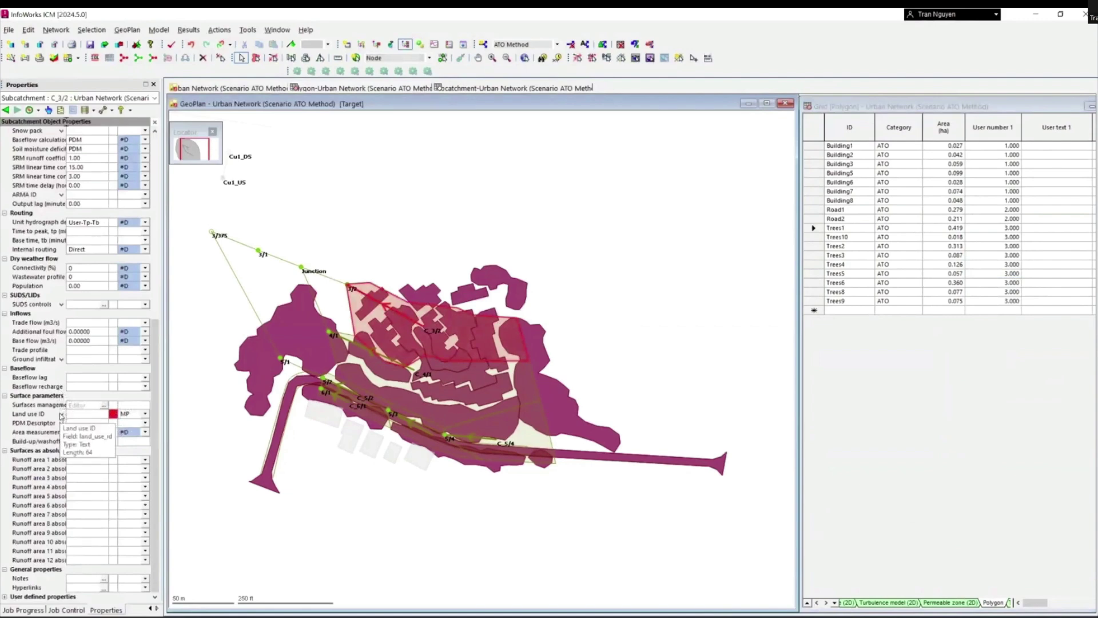
{"action": "right_click", "coordinate": [61, 415]}
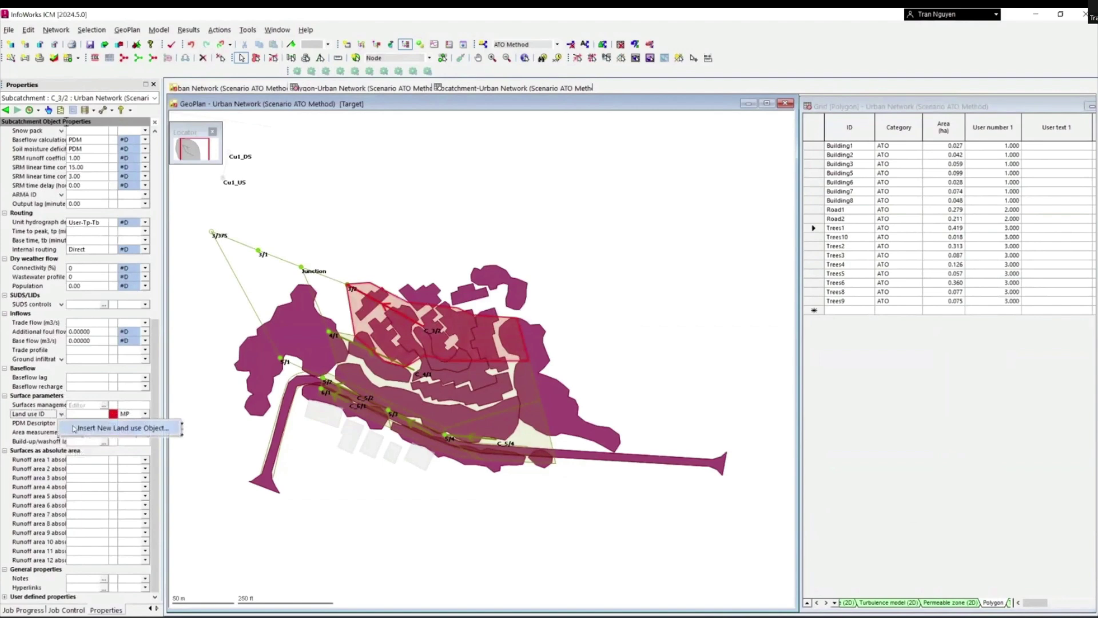
{"action": "left_click", "coordinate": [74, 428]}
{"action": "type", "text": "Urban"}
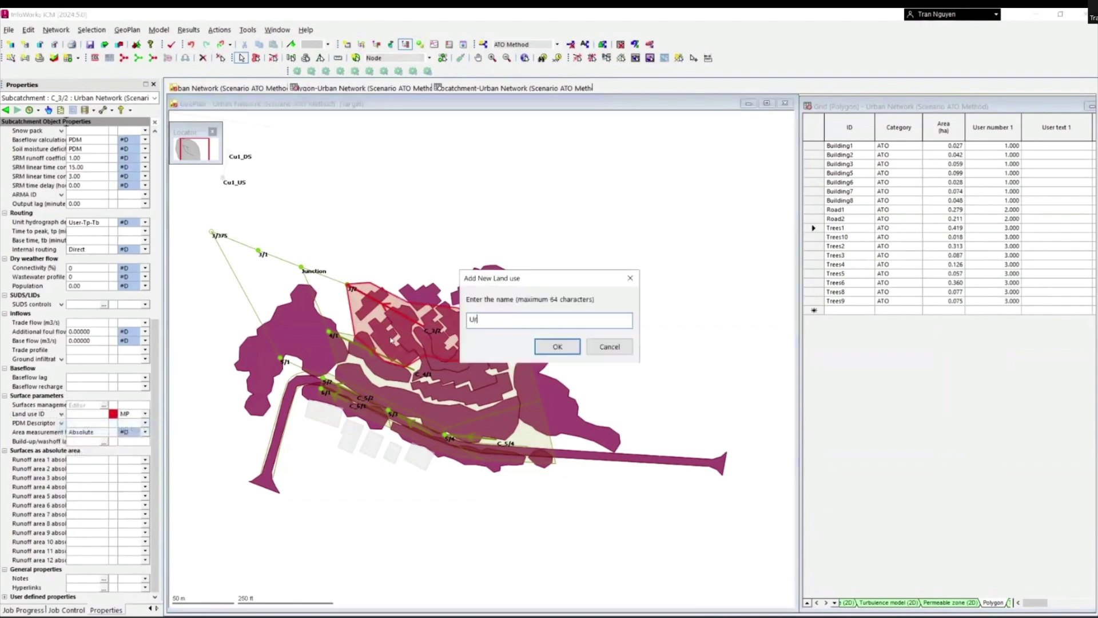
{"action": "left_click", "coordinate": [557, 346]}
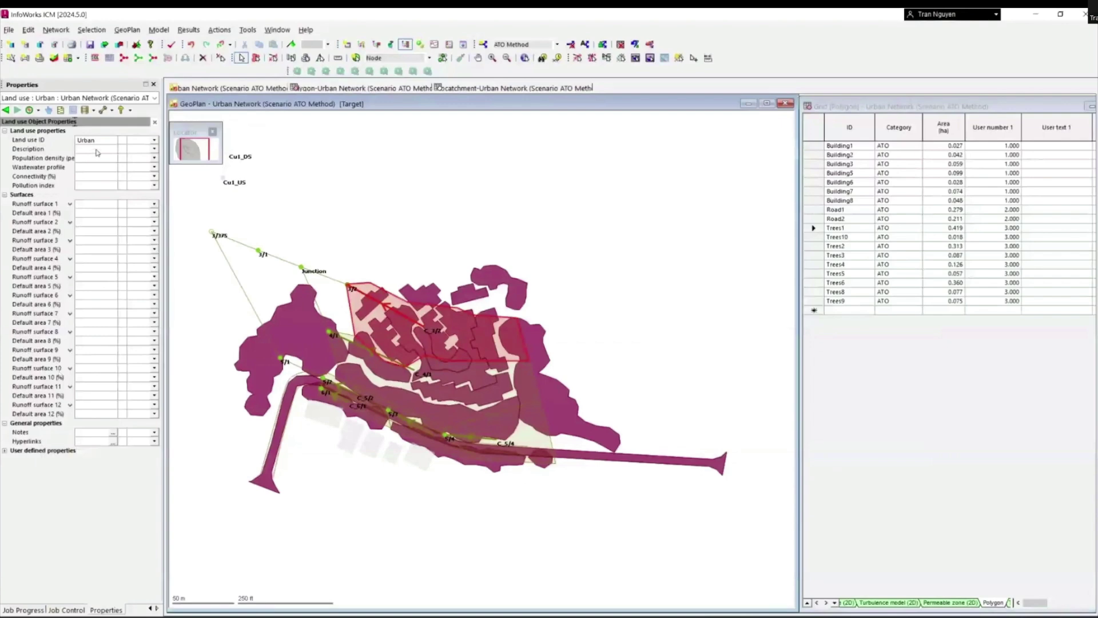
- Enter 1 and 2 as Urban's runoff surfaces 1 and 2
{"action": "left_click", "coordinate": [100, 205]}
{"action": "type", "text": "1"}
{"action": "left_click", "coordinate": [94, 224]}
{"action": "type", "text": "2"}
{"action": "left_click", "coordinate": [89, 240]}
- Enter runoff surface 3, then create surface 1 'Building' as Impervious with RAFTS routing
{"action": "type", "text": "3"}
{"action": "right_click", "coordinate": [67, 208]}
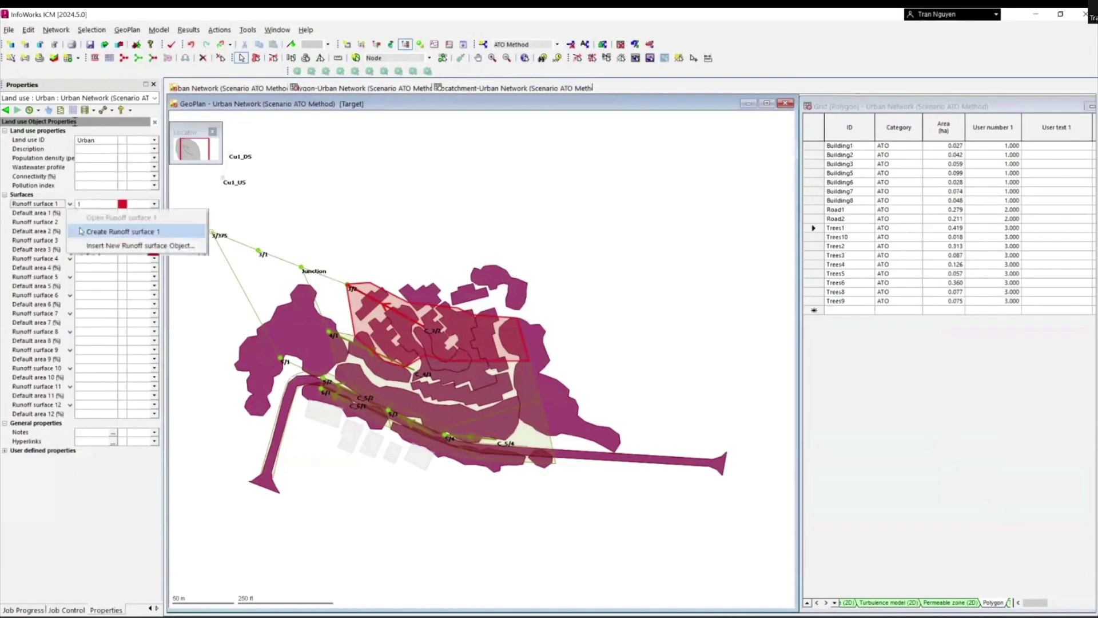
{"action": "left_click", "coordinate": [81, 231]}
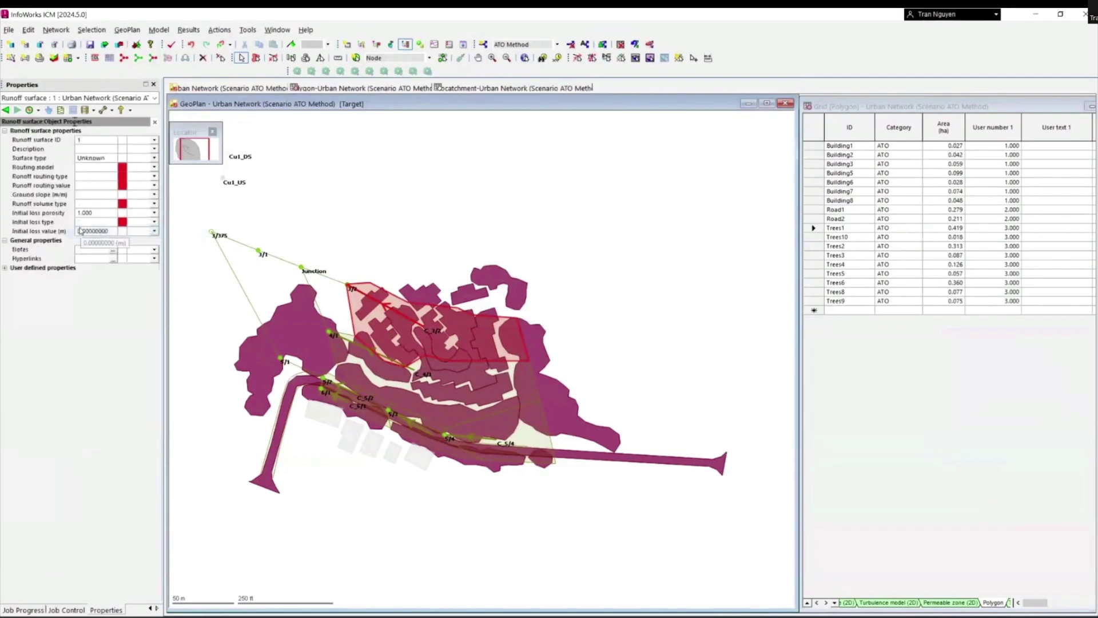
{"action": "type", "text": "Building"}
{"action": "left_click", "coordinate": [107, 159]}
{"action": "left_click", "coordinate": [113, 158]}
{"action": "left_click", "coordinate": [103, 172]}
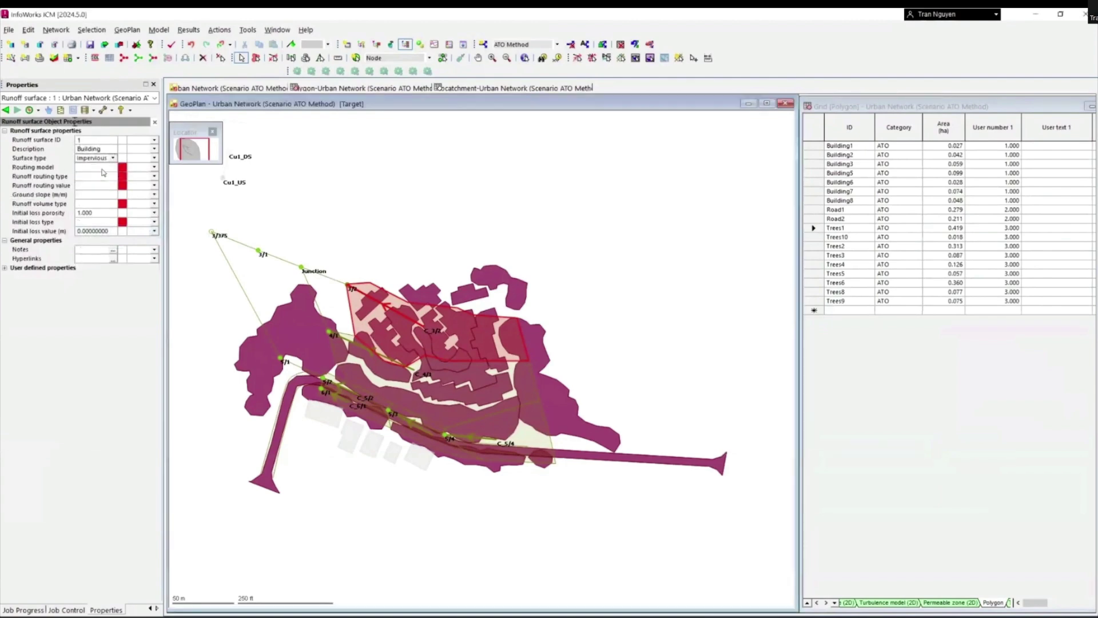
{"action": "left_click", "coordinate": [104, 167]}
{"action": "left_click", "coordinate": [112, 167]}
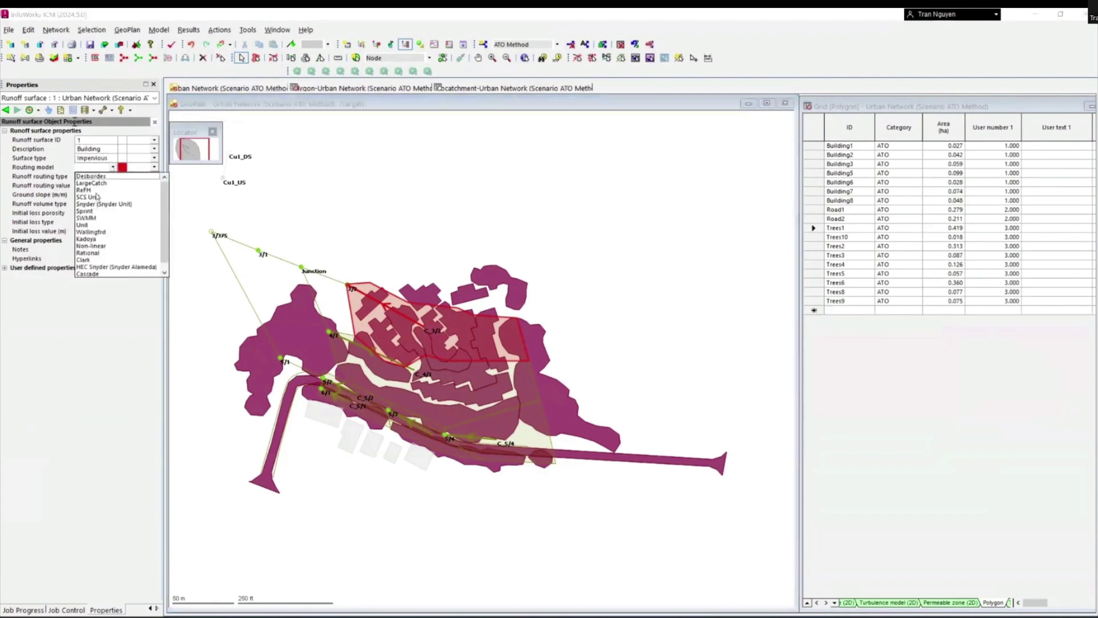
{"action": "left_click", "coordinate": [98, 274]}
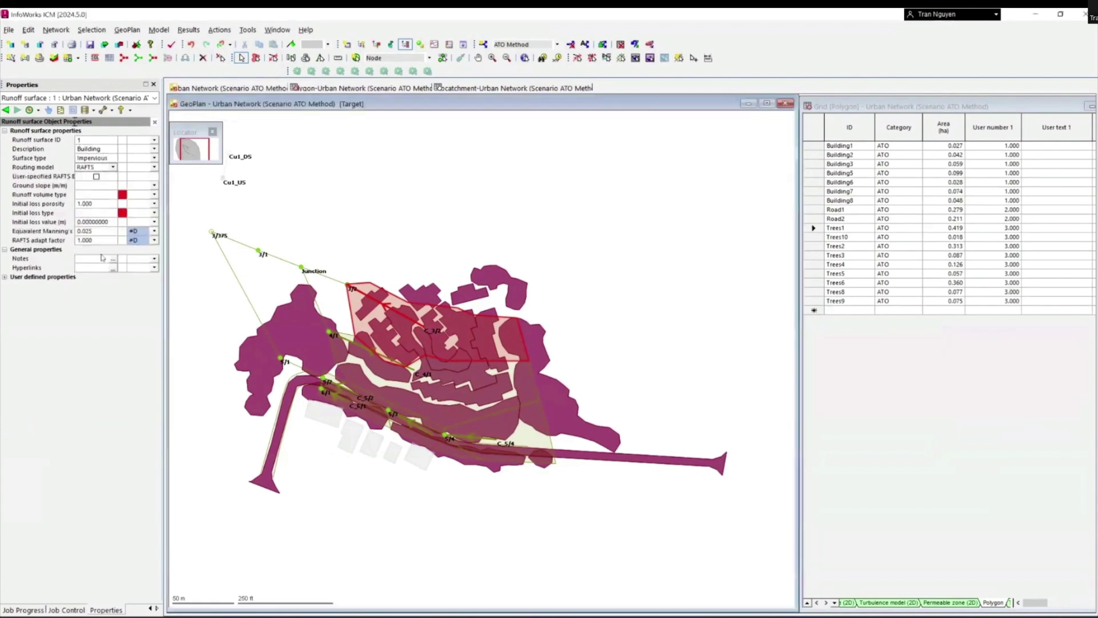
- Give Building Fixed runoff volume, coefficient 1, initial loss 0.002 and Manning's n 0.015
{"action": "left_click", "coordinate": [113, 196]}
{"action": "left_click", "coordinate": [109, 205]}
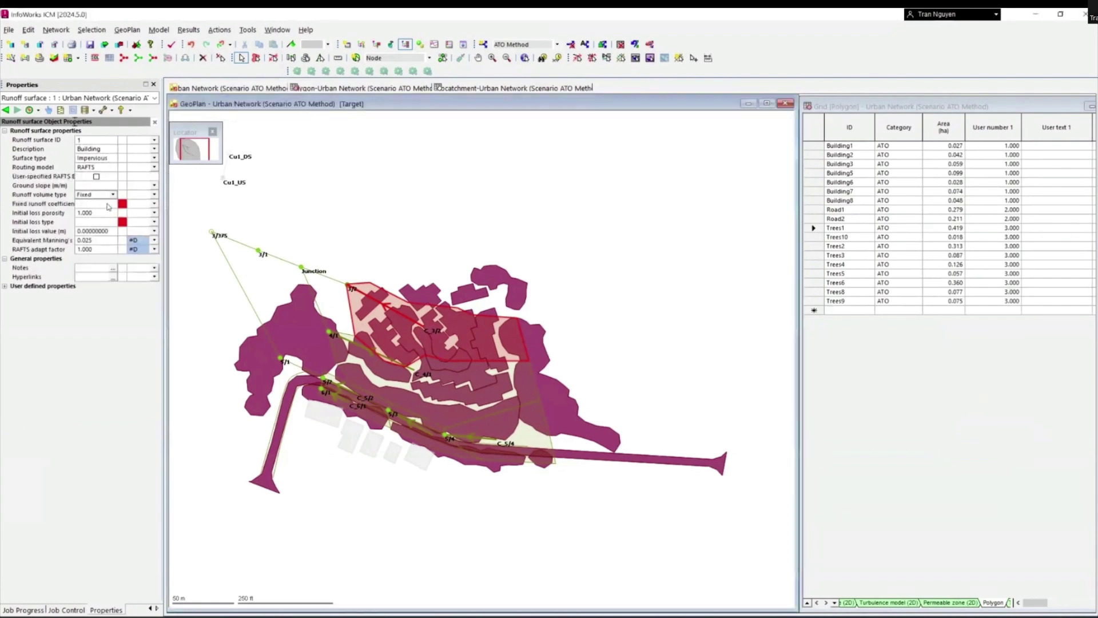
{"action": "left_click", "coordinate": [108, 204]}
{"action": "type", "text": "1"}
{"action": "key", "text": "Return"}
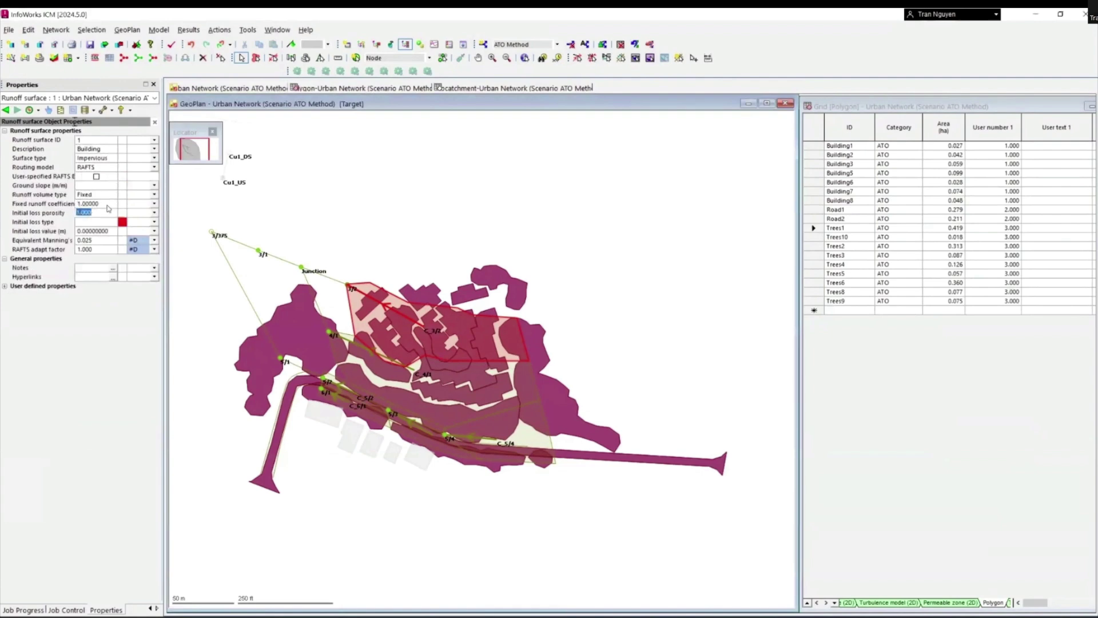
{"action": "key", "text": "Return"}
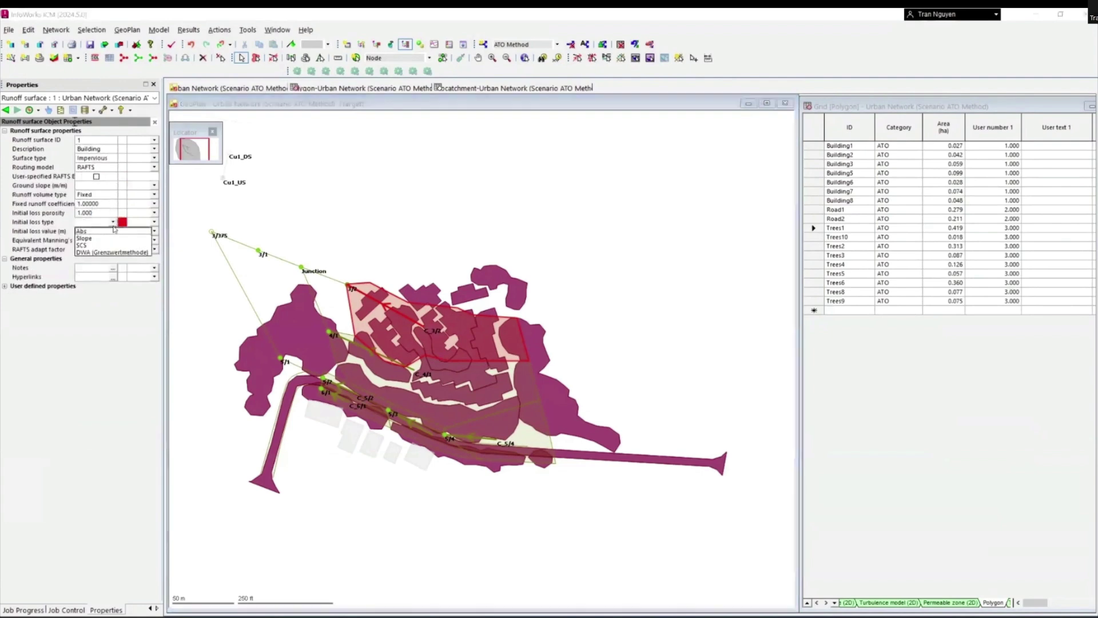
{"action": "key", "text": "Return"}
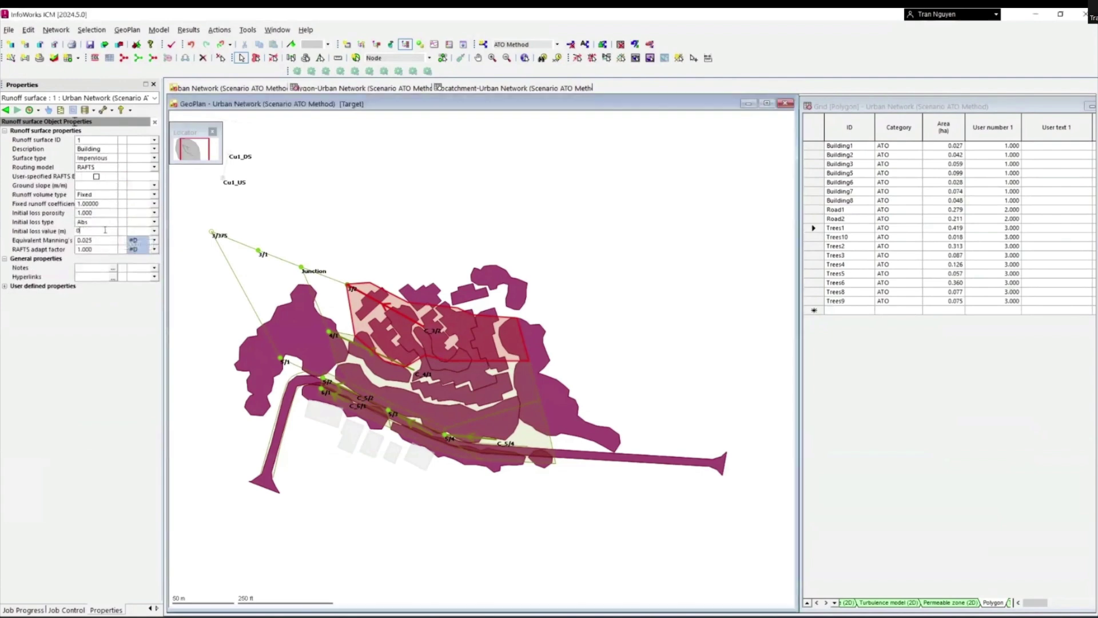
{"action": "type", "text": "0.002"}
{"action": "key", "text": "Return"}
{"action": "type", "text": "0.015"}
{"action": "key", "text": "Return"}
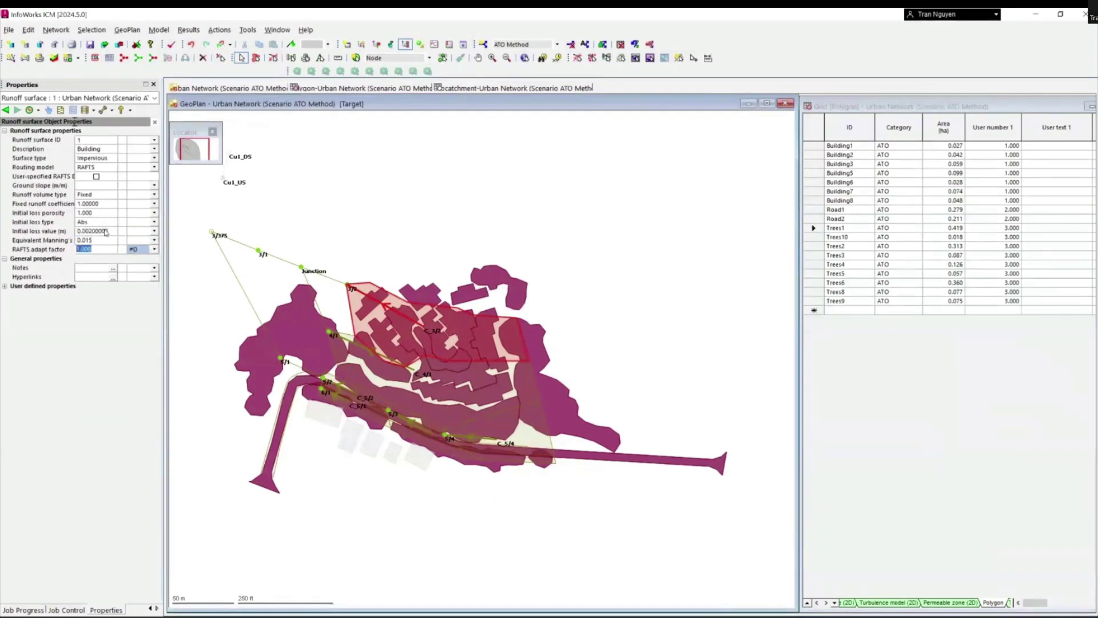
- Review runoff surfaces 2 and 3 from the Urban land use properties
{"action": "left_click", "coordinate": [7, 110]}
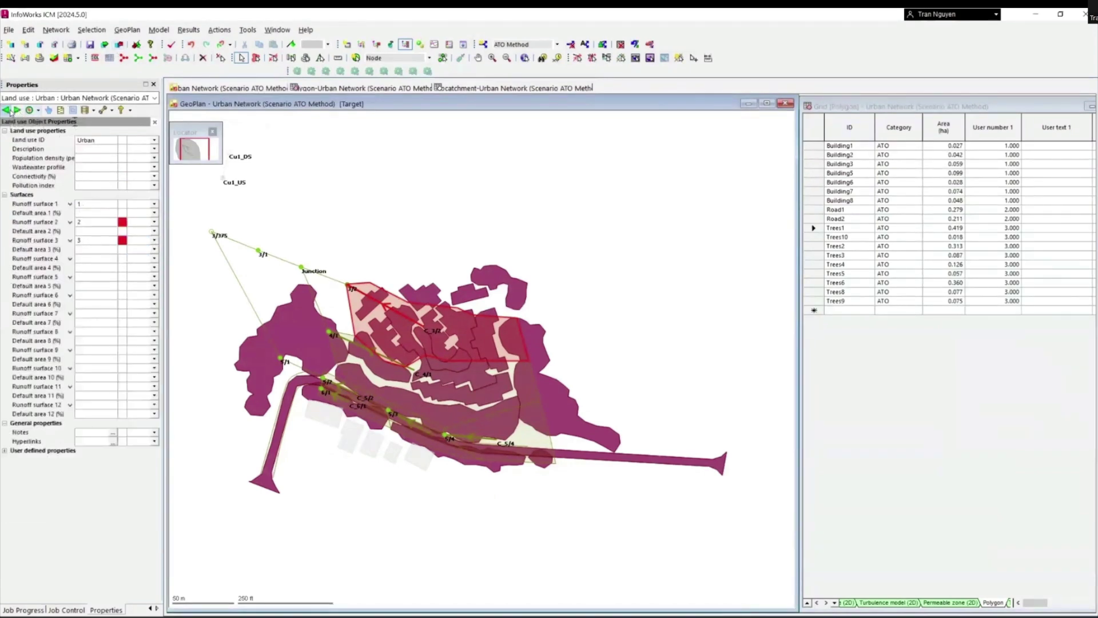
{"action": "right_click", "coordinate": [70, 226]}
{"action": "left_click", "coordinate": [79, 238]}
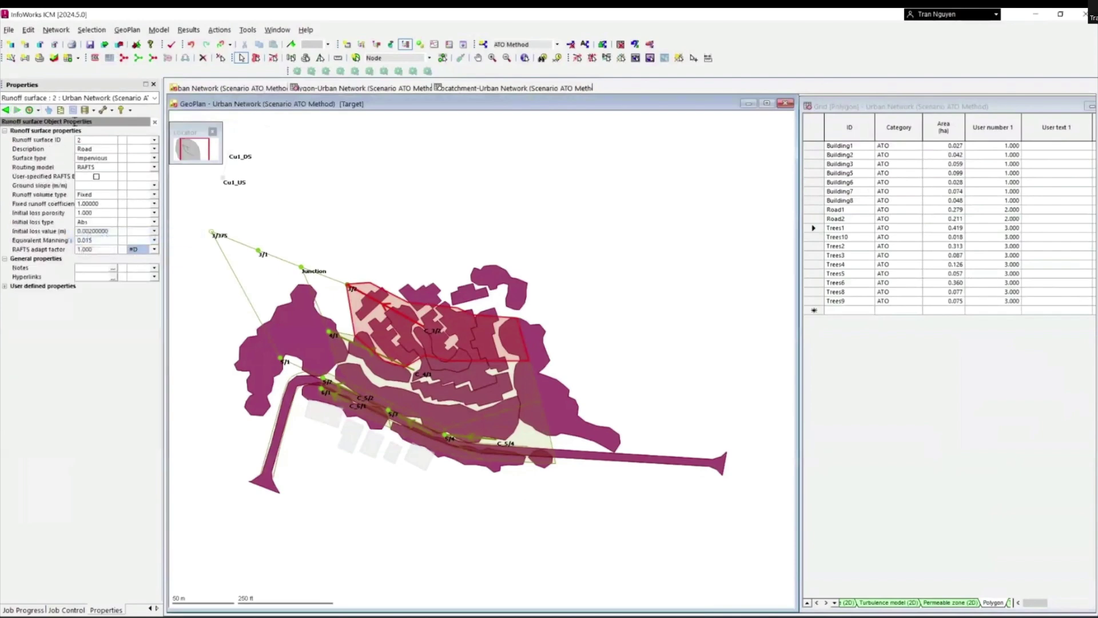
{"action": "left_click", "coordinate": [7, 110]}
{"action": "right_click", "coordinate": [68, 242]}
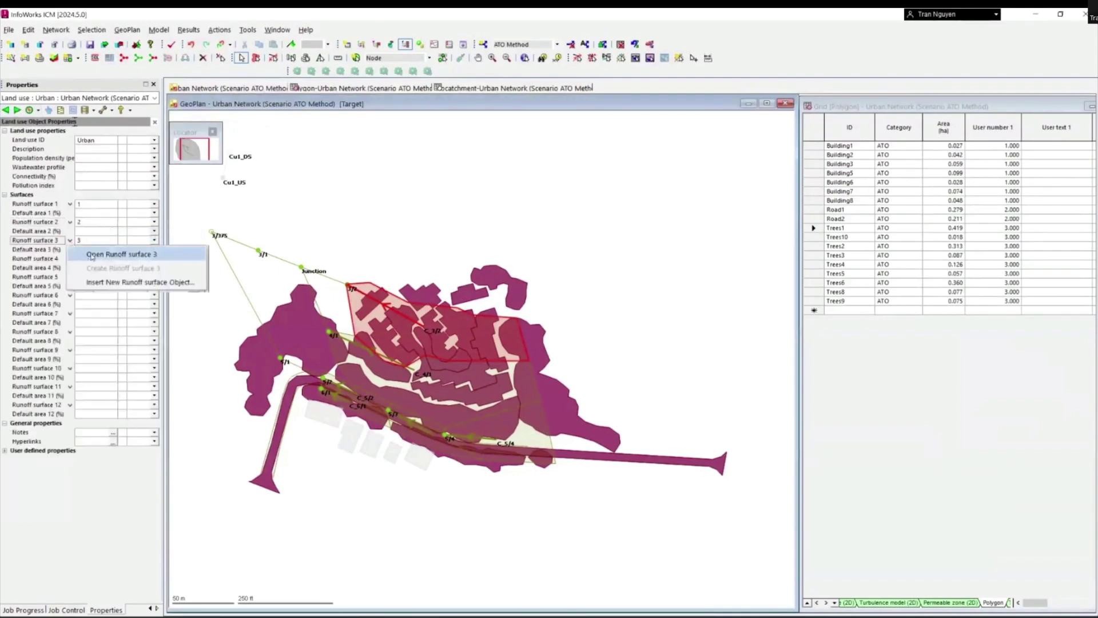
{"action": "left_click", "coordinate": [92, 255]}
{"action": "left_click", "coordinate": [7, 110]}
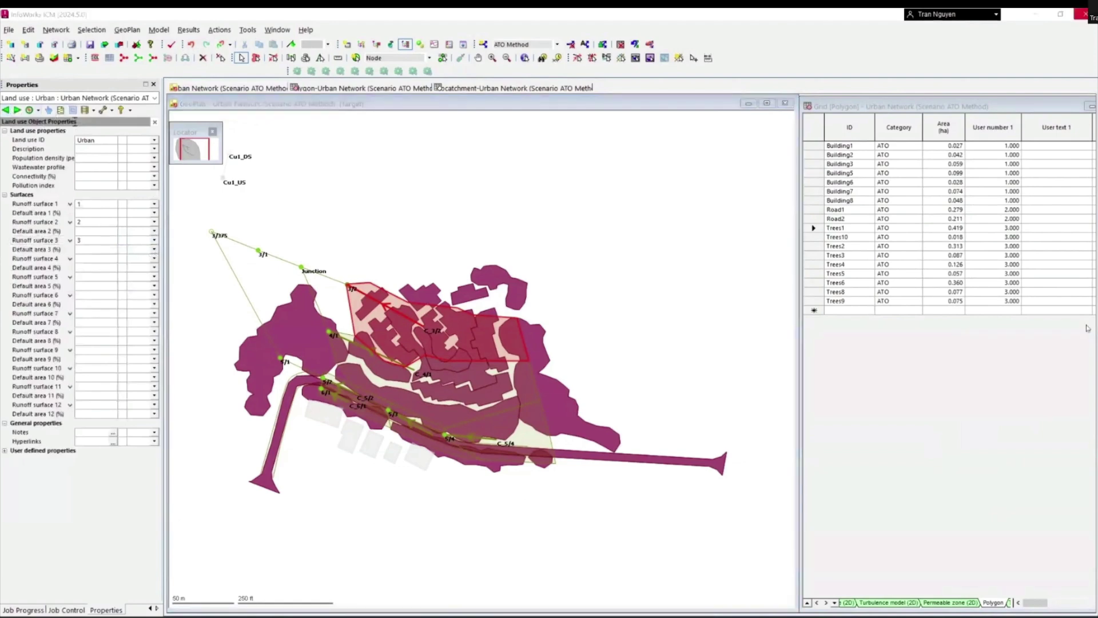
- Set User text 1 to 'storm' for all polygons, Building1 through Trees9
{"action": "left_click", "coordinate": [1030, 400]}
{"action": "left_click", "coordinate": [1025, 147]}
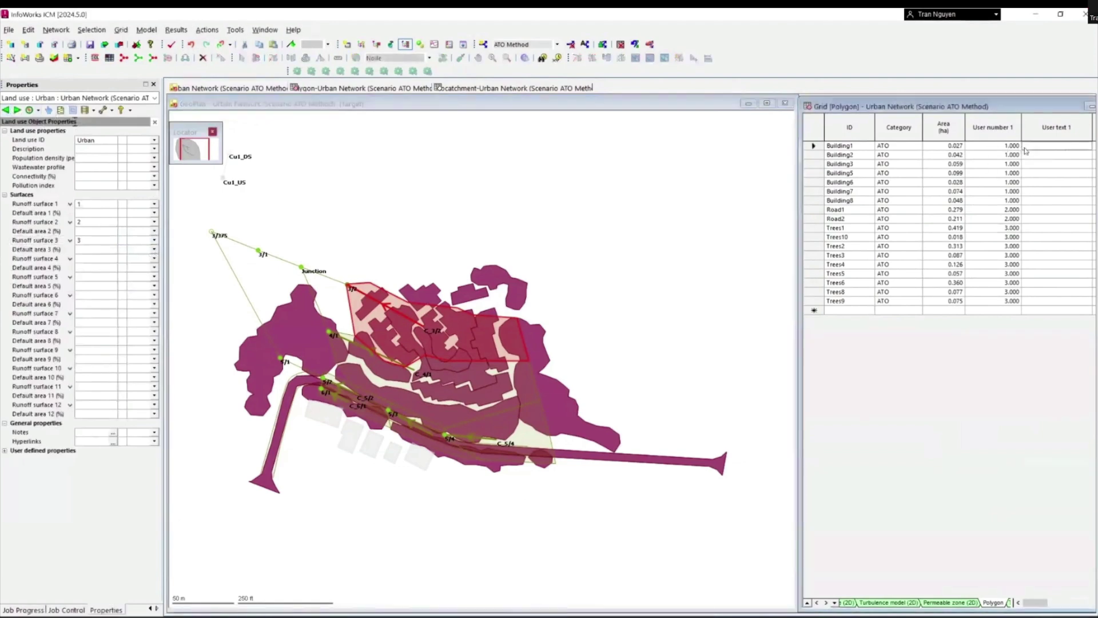
{"action": "left_click_drag", "start_coordinate": [1034, 157], "coordinate": [1025, 301]}
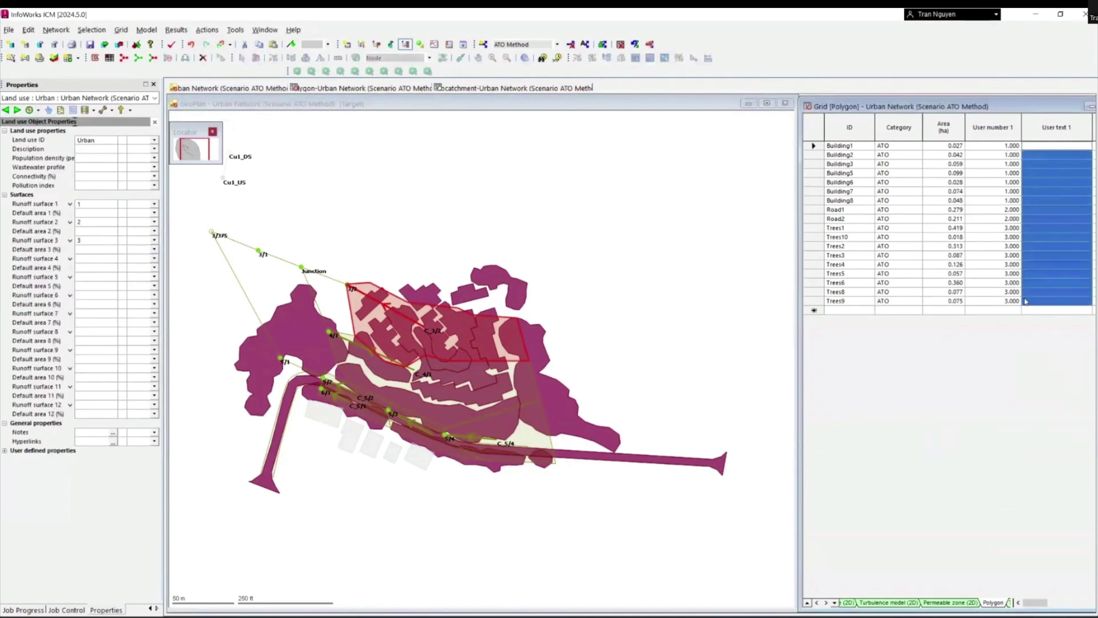
{"action": "right_click", "coordinate": [1033, 191]}
{"action": "mouse_move", "coordinate": [944, 468]}
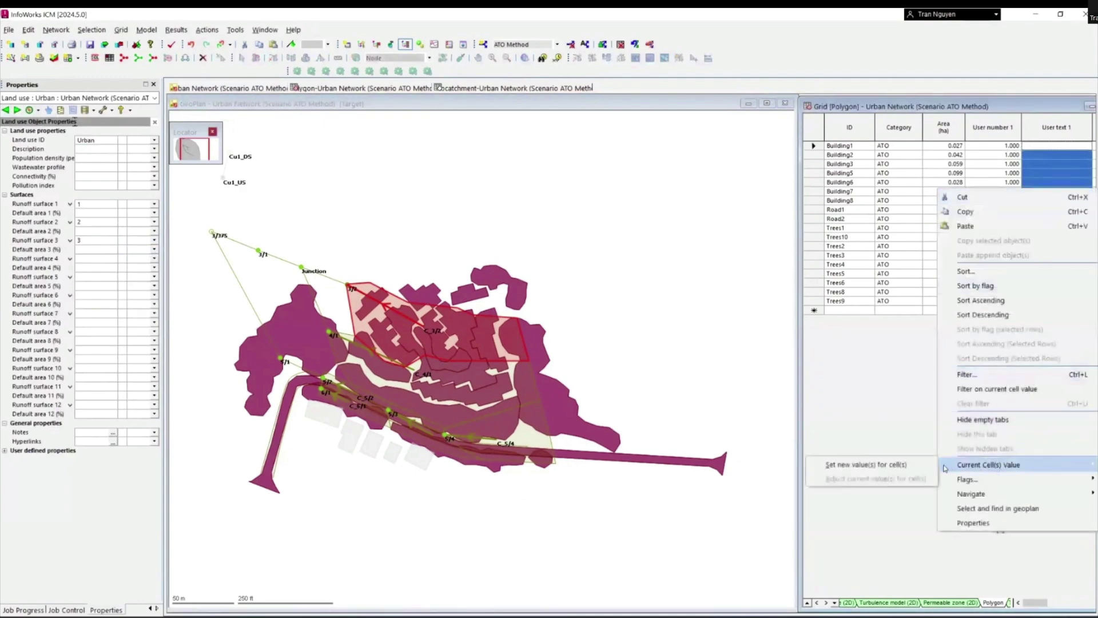
{"action": "left_click", "coordinate": [881, 465]}
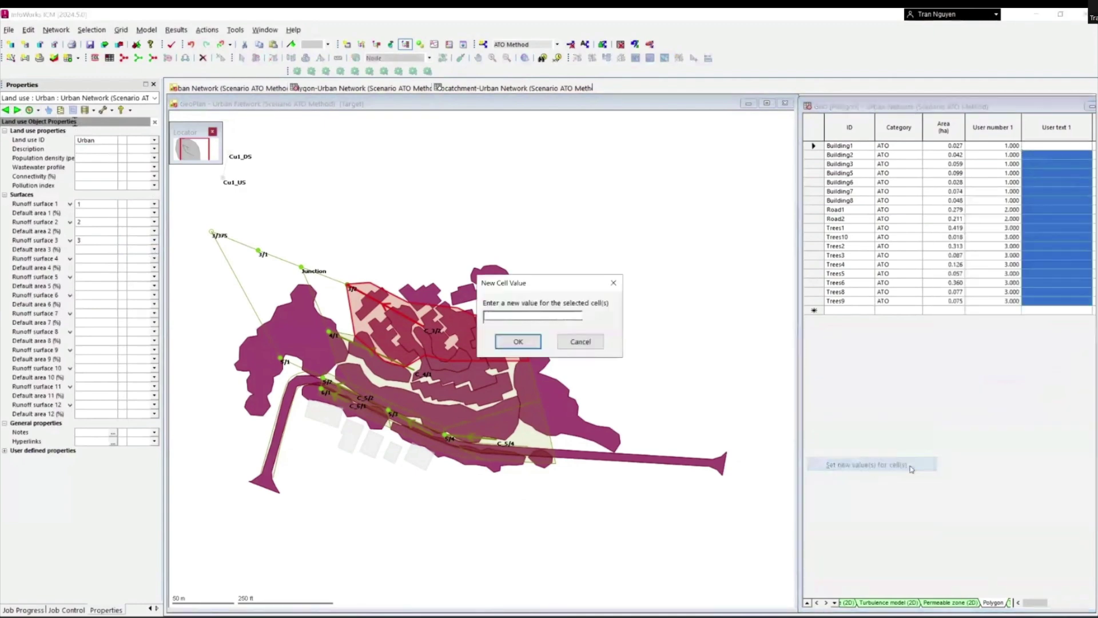
{"action": "left_click", "coordinate": [519, 317]}
{"action": "type", "text": "sto"}
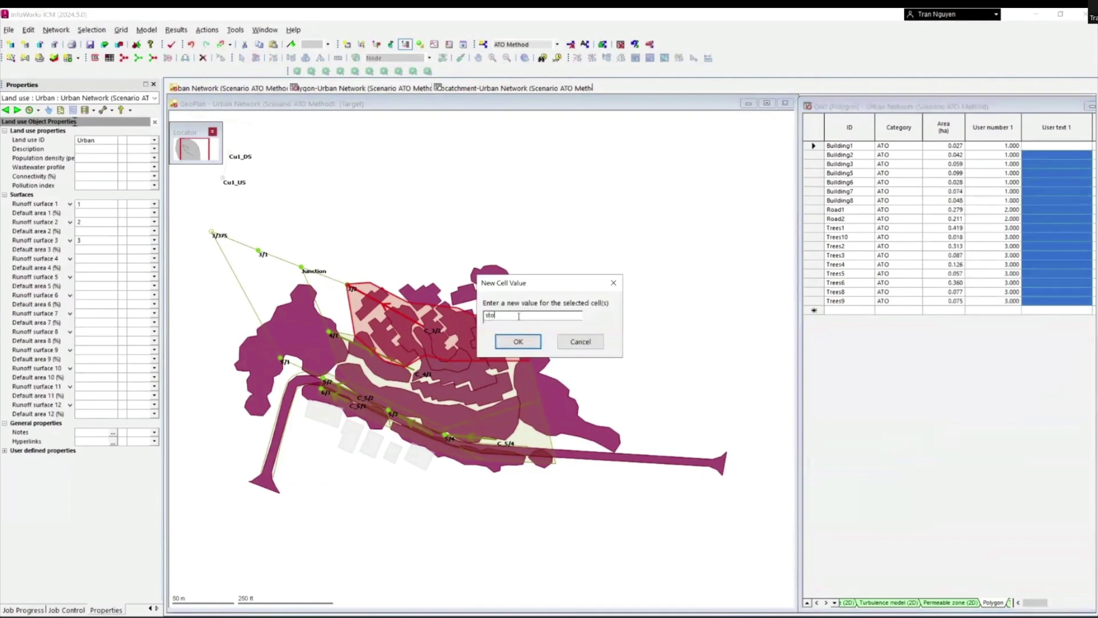
{"action": "type", "text": "rm"}
{"action": "left_click", "coordinate": [520, 342]}
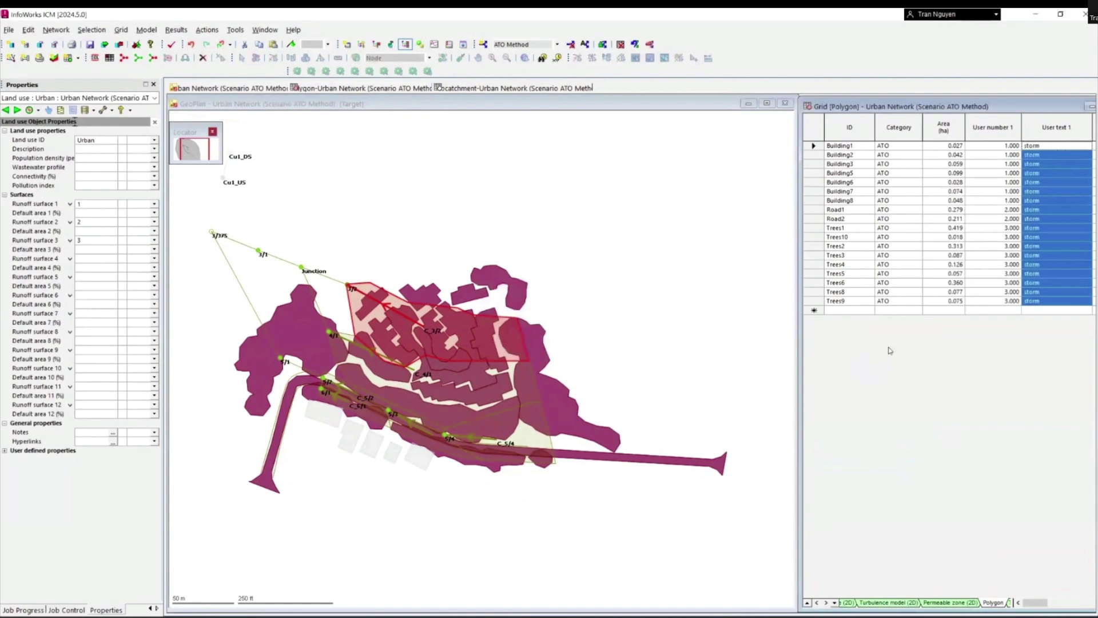
{"action": "left_click", "coordinate": [822, 303]}
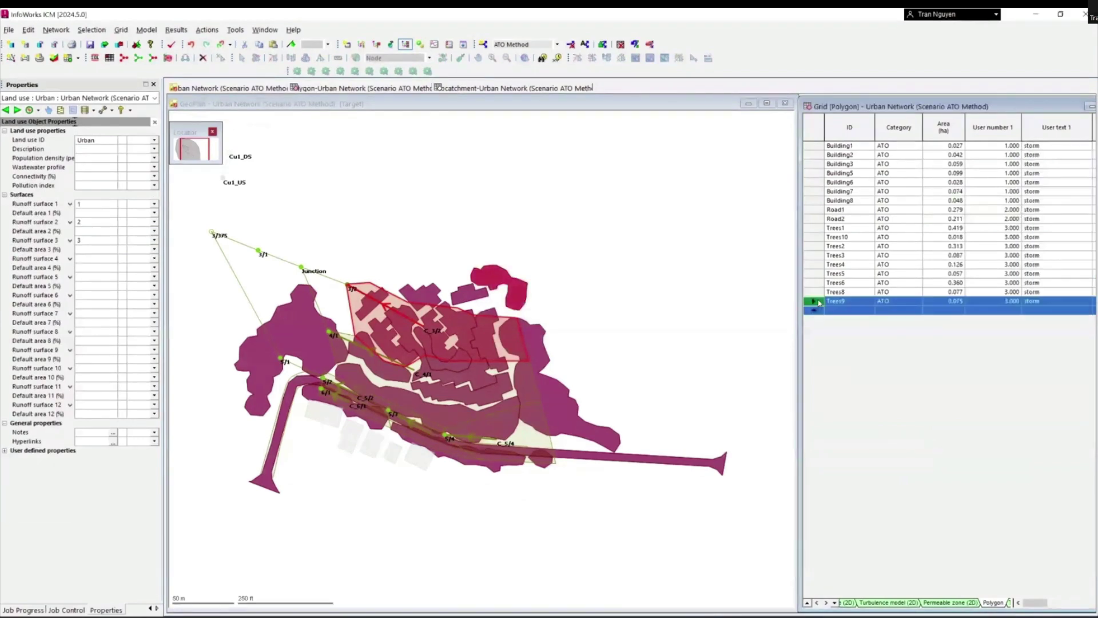
{"action": "left_click", "coordinate": [821, 312]}
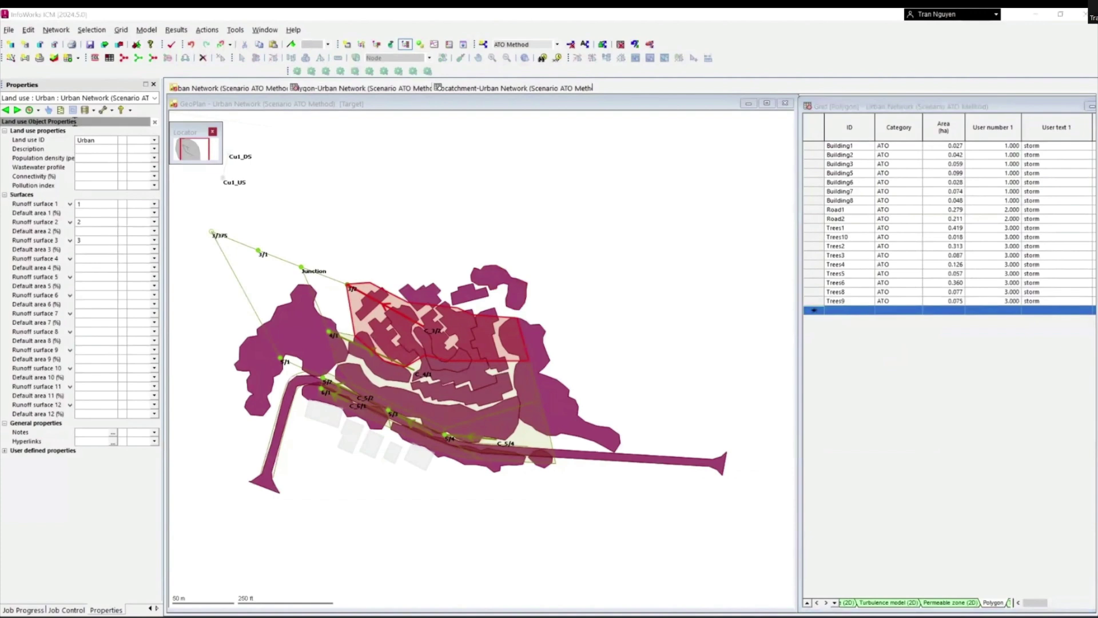
- Add a 'Runoff Surface' polygon theme on User number 1 with four ranges and fill visibility
{"action": "right_click", "coordinate": [710, 146]}
{"action": "left_click", "coordinate": [729, 301]}
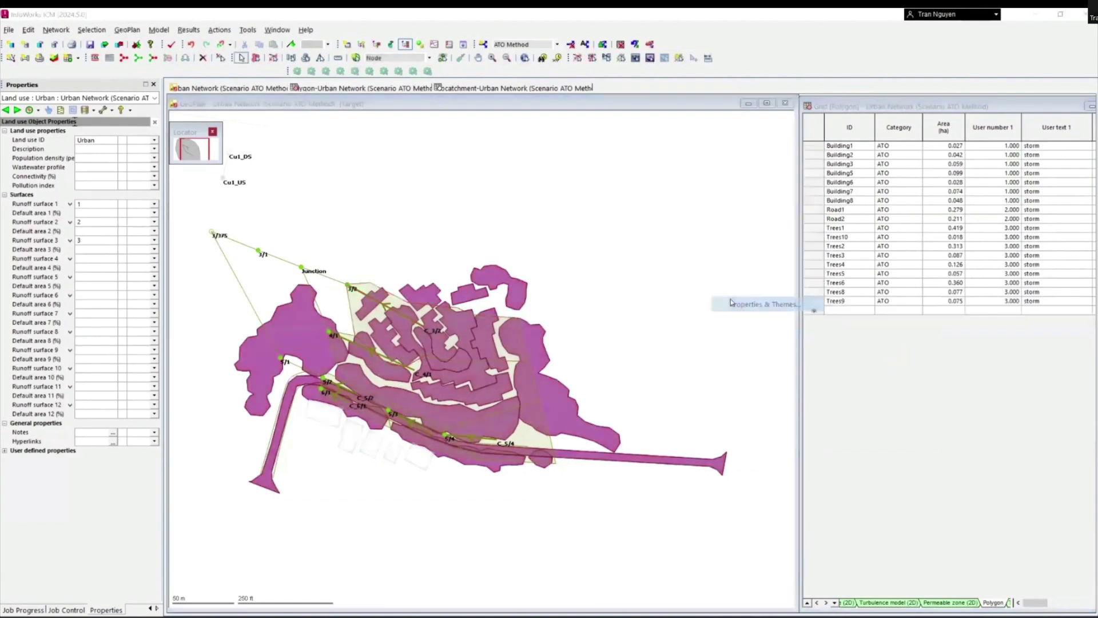
{"action": "left_click", "coordinate": [933, 362]}
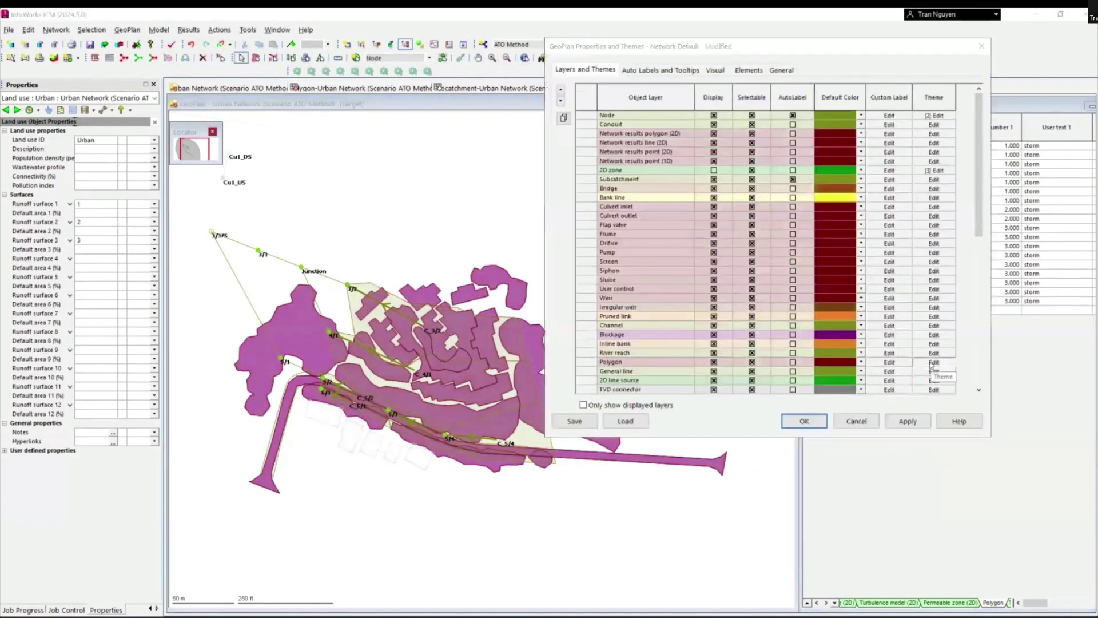
{"action": "left_click", "coordinate": [505, 72]}
{"action": "type", "text": "R"}
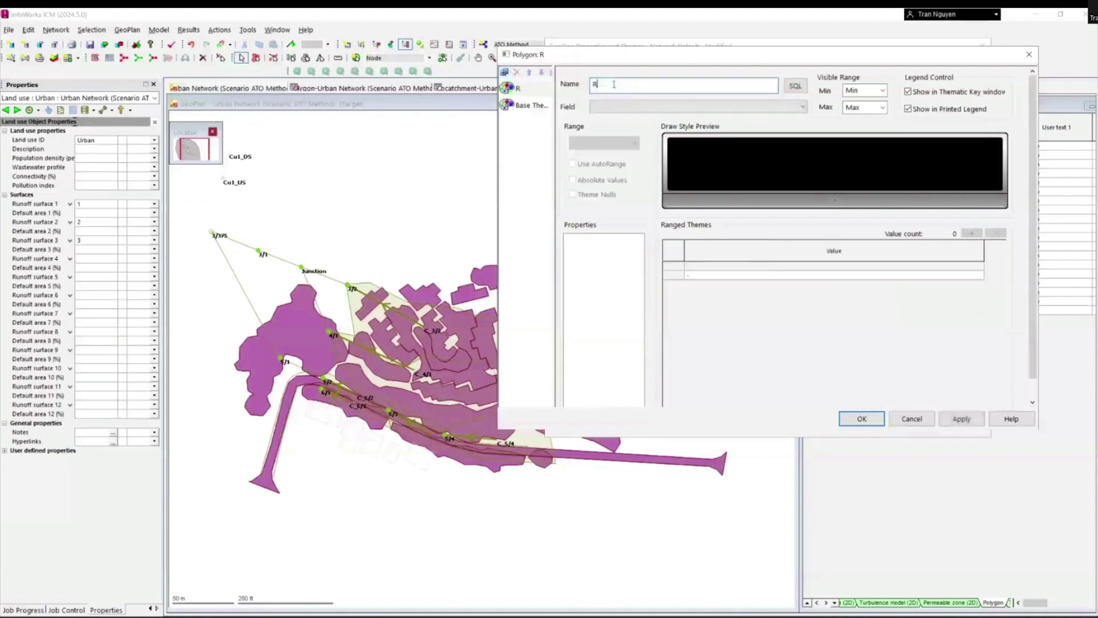
{"action": "type", "text": "unoff Surface"}
{"action": "left_click", "coordinate": [624, 106]}
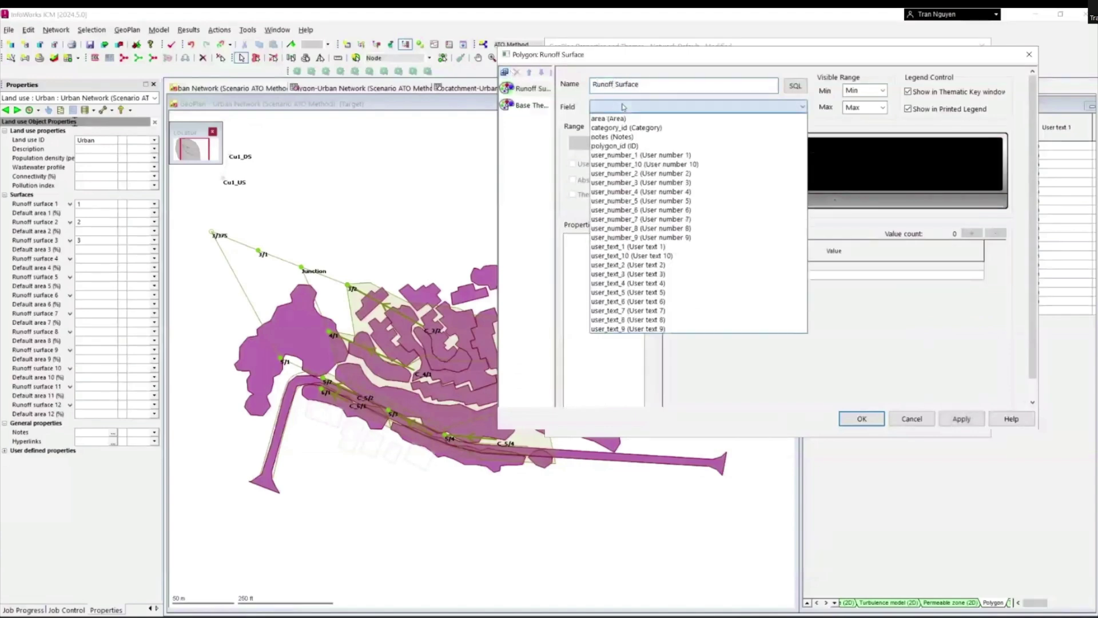
{"action": "left_click", "coordinate": [623, 155]}
{"action": "left_click", "coordinate": [971, 233]}
{"action": "left_click", "coordinate": [834, 265]}
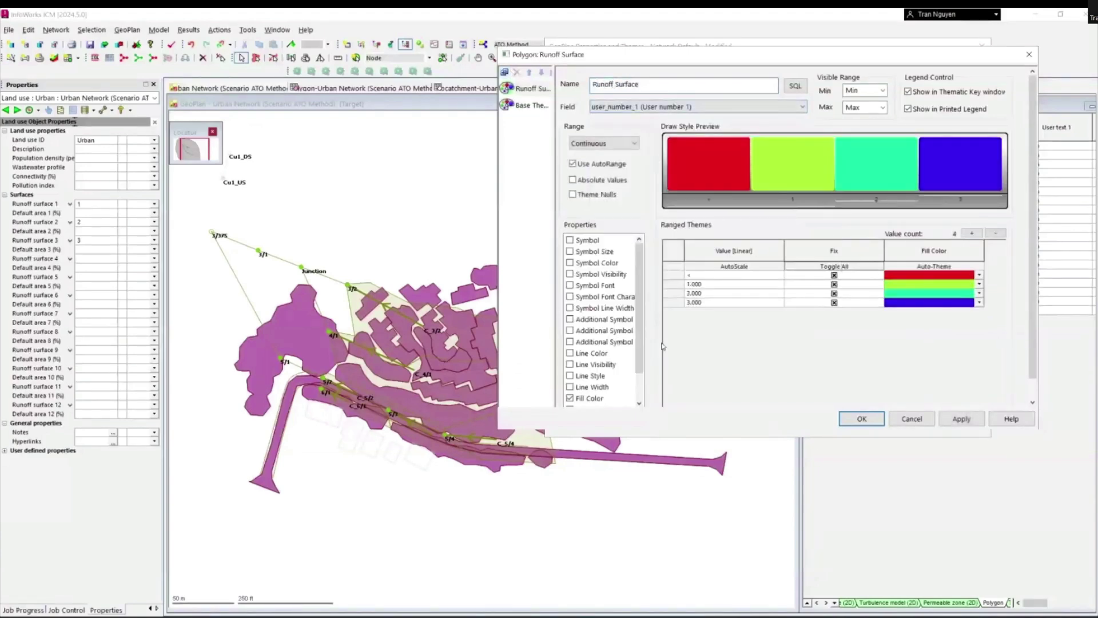
{"action": "scroll", "coordinate": [575, 390], "scroll_direction": "down", "scroll_amount": 1}
{"action": "left_click", "coordinate": [570, 375]}
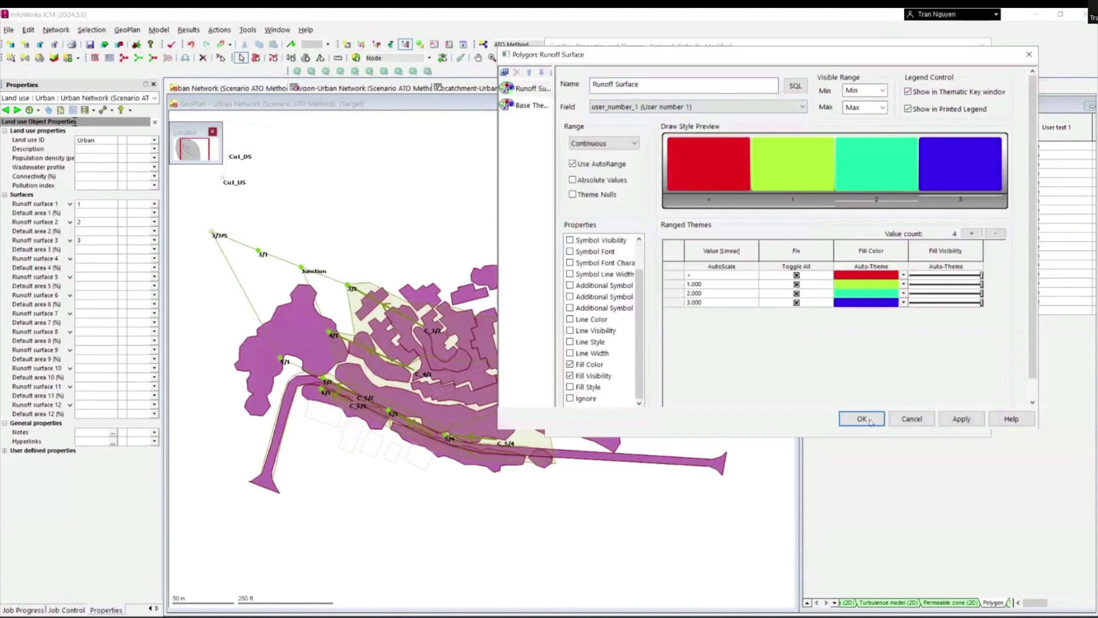
- Colour values 1, 2, 3 blue, yellow and green, make values below 1 transparent, and apply
{"action": "left_click", "coordinate": [903, 283]}
{"action": "left_click", "coordinate": [885, 303]}
{"action": "left_click", "coordinate": [903, 293]}
{"action": "left_click", "coordinate": [856, 329]}
{"action": "left_click", "coordinate": [903, 302]}
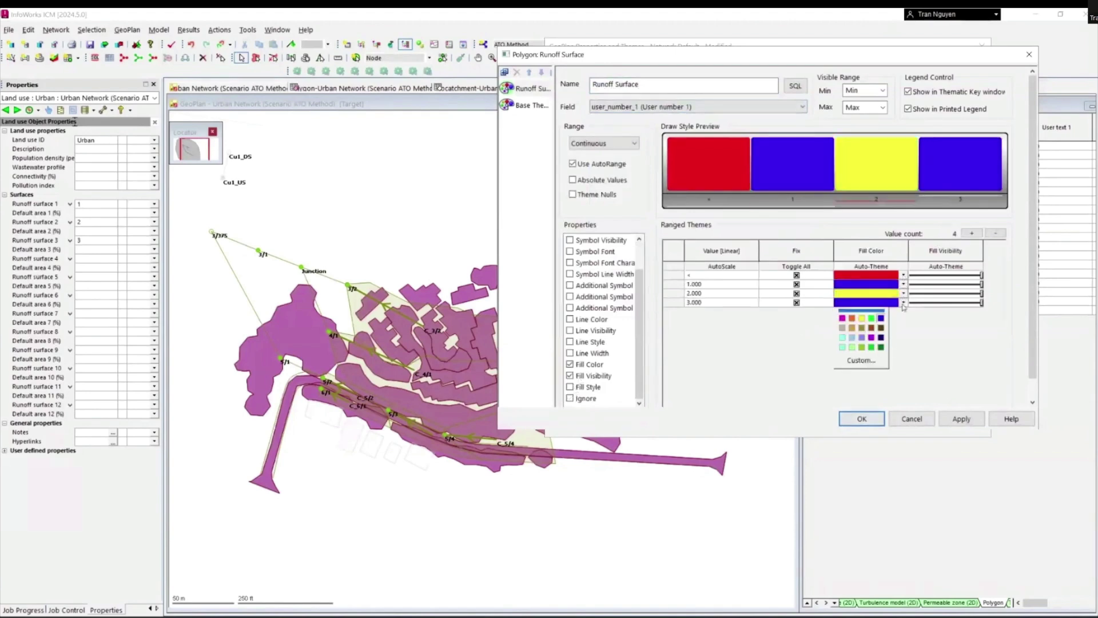
{"action": "left_click", "coordinate": [866, 320]}
{"action": "left_click_drag", "start_coordinate": [981, 275], "coordinate": [910, 275]}
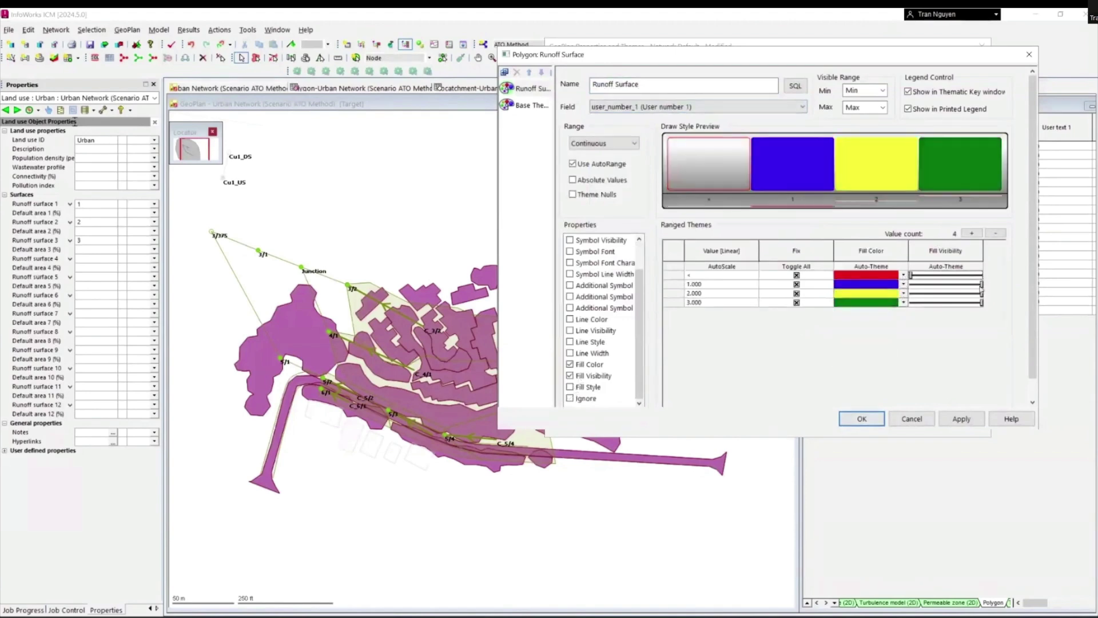
{"action": "left_click_drag", "start_coordinate": [982, 283], "coordinate": [968, 302]}
{"action": "left_click", "coordinate": [962, 419]}
{"action": "left_click", "coordinate": [862, 419]}
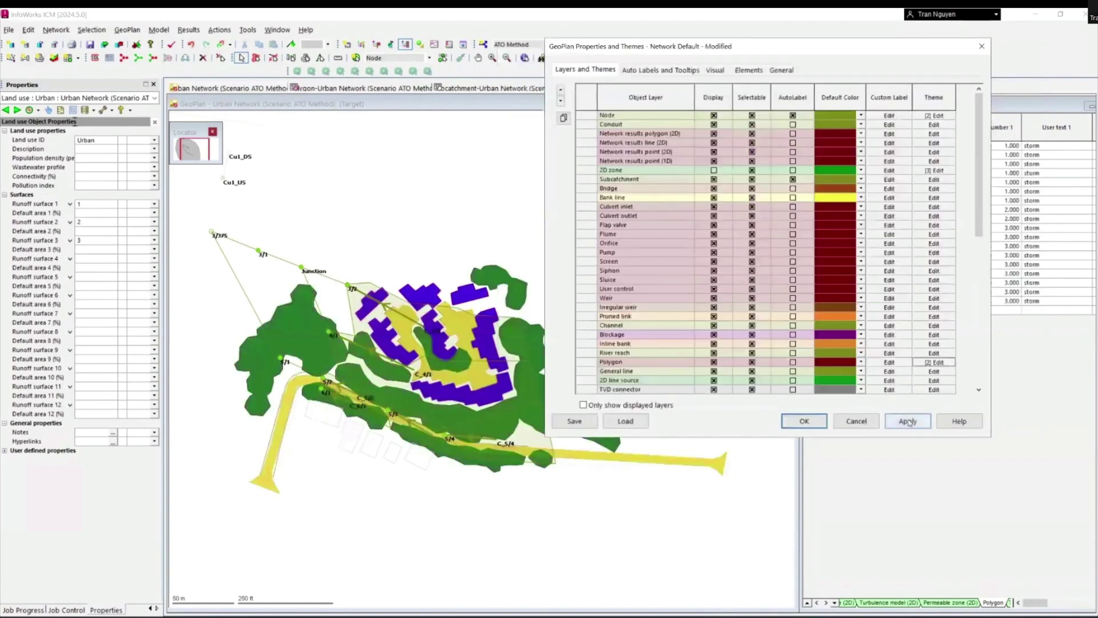
{"action": "left_click", "coordinate": [803, 421]}
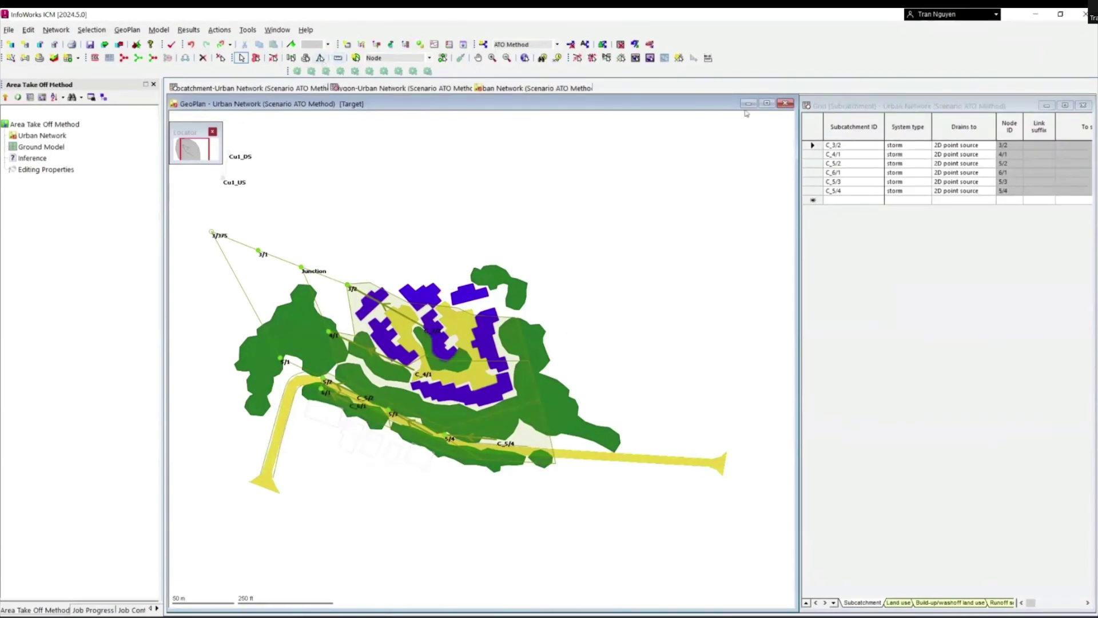
- Jump to the Land use ID column in the subcatchment grid via Find column
{"action": "left_click", "coordinate": [829, 109]}
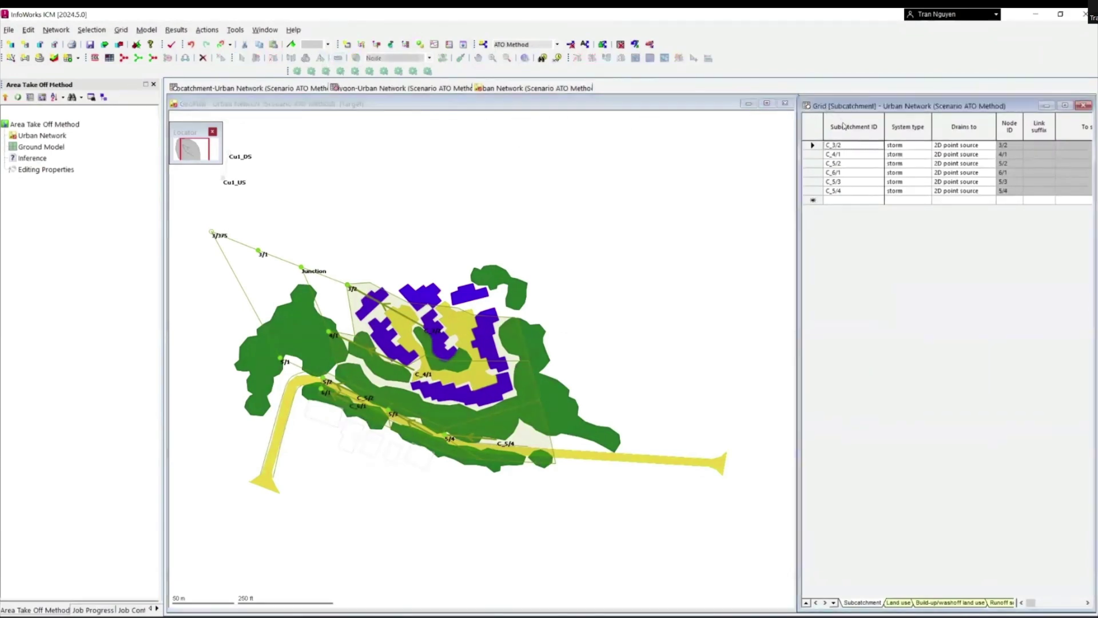
{"action": "right_click", "coordinate": [844, 126]}
{"action": "left_click", "coordinate": [915, 429]}
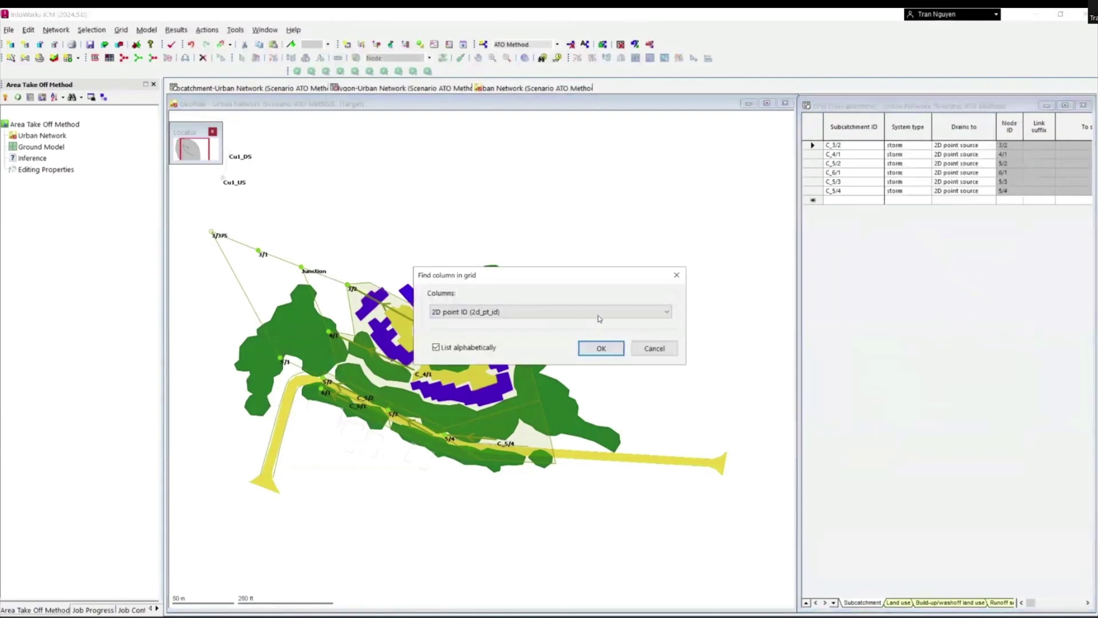
{"action": "left_click", "coordinate": [598, 313]}
{"action": "scroll", "coordinate": [657, 336], "scroll_direction": "down", "scroll_amount": 2}
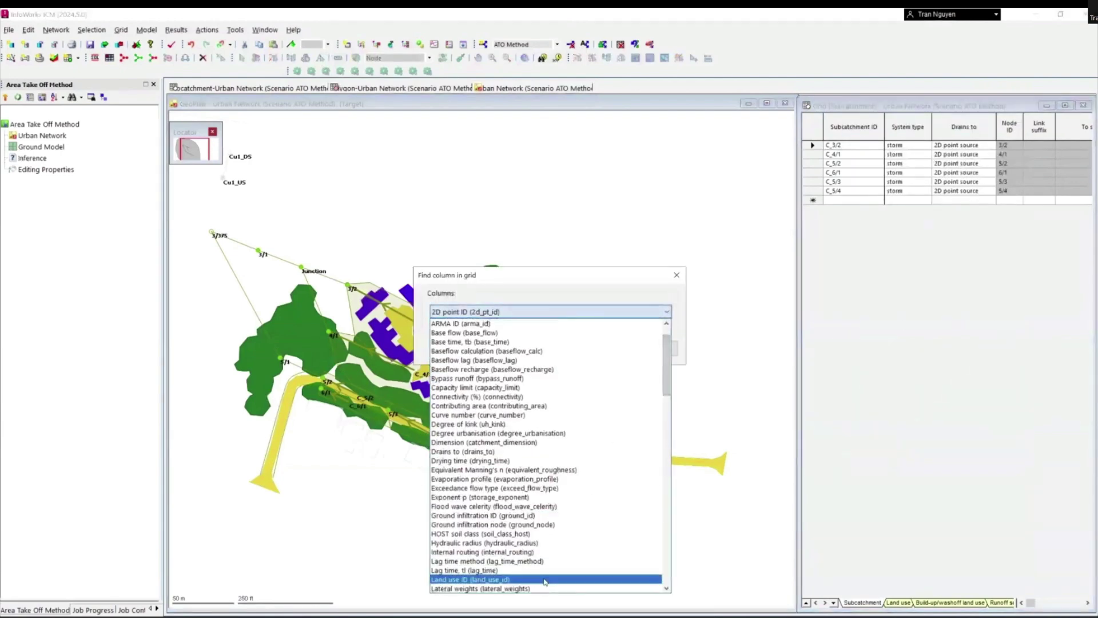
{"action": "left_click", "coordinate": [486, 579]}
{"action": "left_click", "coordinate": [607, 347]}
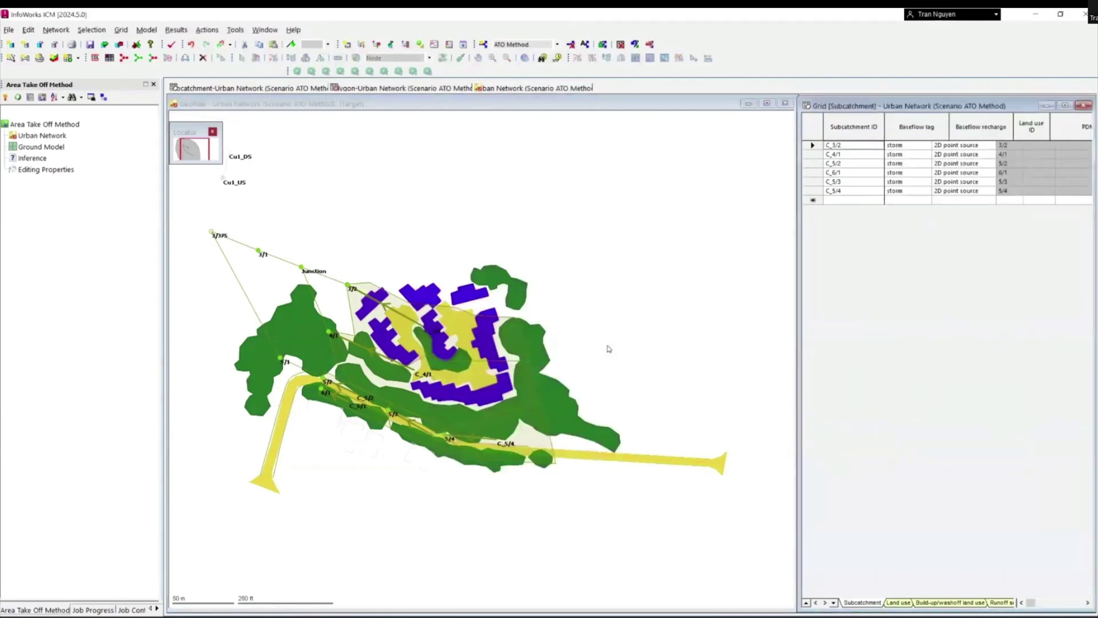
- Set Land use ID to Urban for all six subcatchments
{"action": "left_click", "coordinate": [1030, 130]}
{"action": "right_click", "coordinate": [1033, 135]}
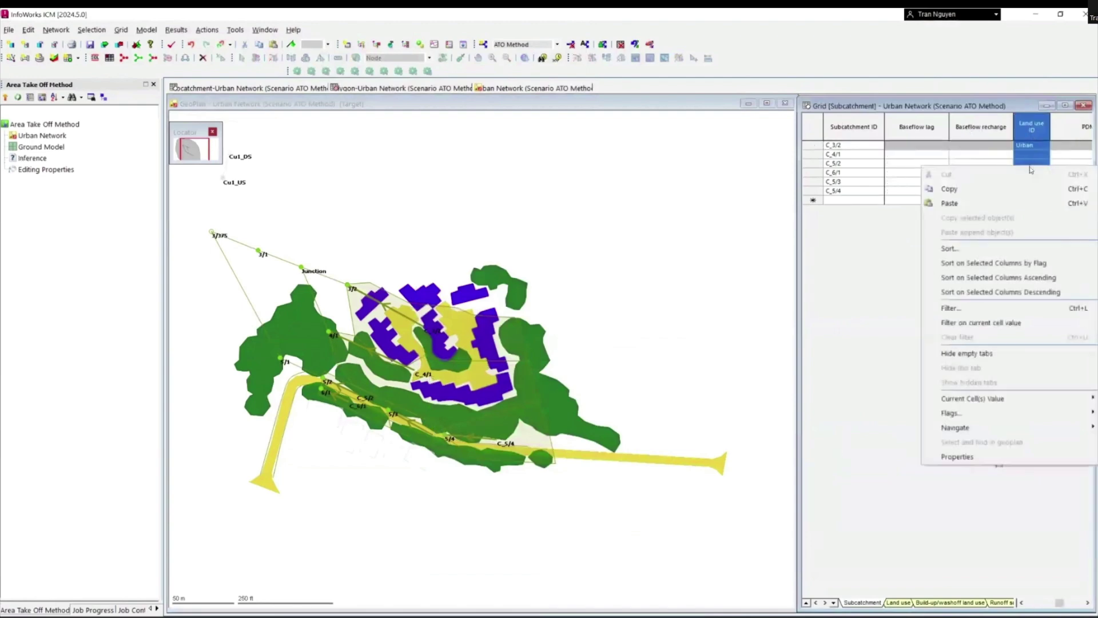
{"action": "mouse_move", "coordinate": [972, 398]}
{"action": "left_click", "coordinate": [841, 399]}
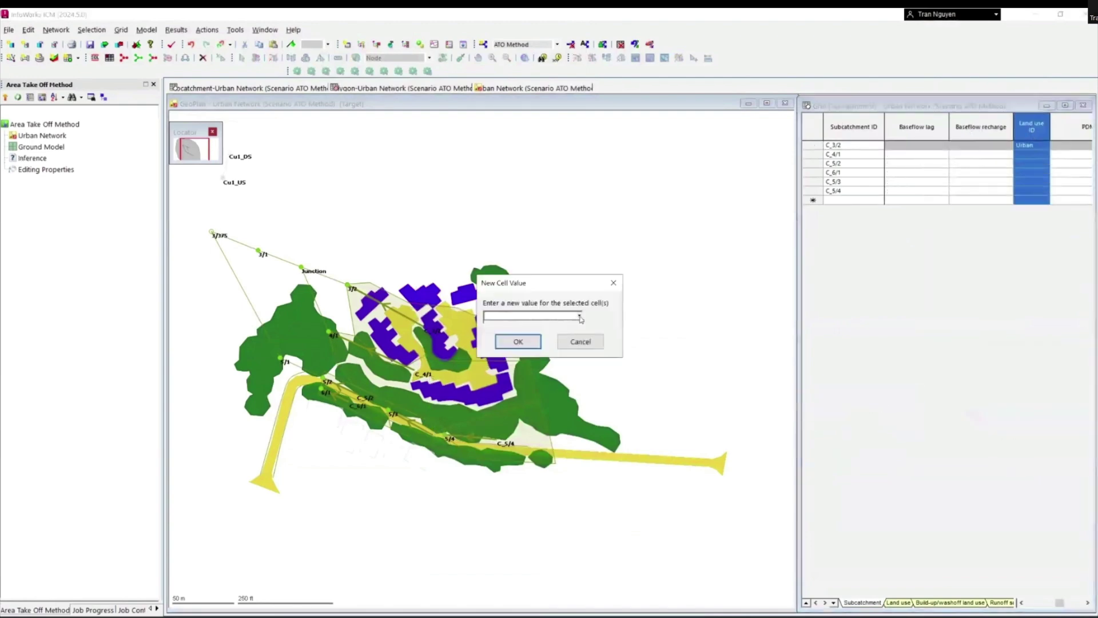
{"action": "left_click", "coordinate": [516, 340]}
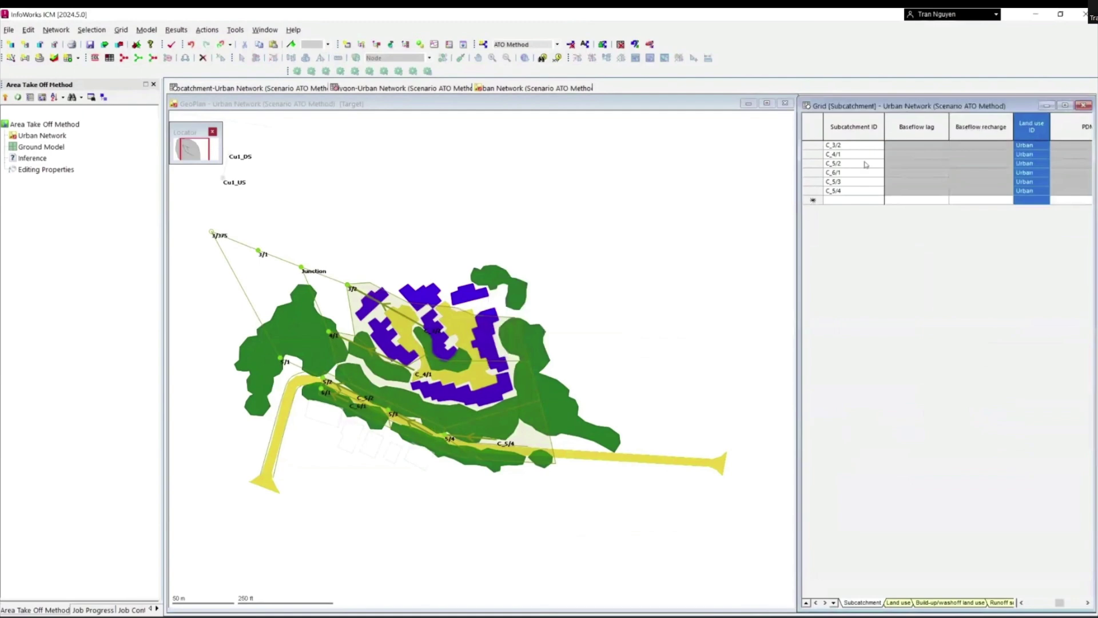
{"action": "left_click", "coordinate": [814, 204]}
{"action": "left_click", "coordinate": [852, 127]}
- Find the Contributing area column and flag all six values with #G
{"action": "right_click", "coordinate": [859, 125]}
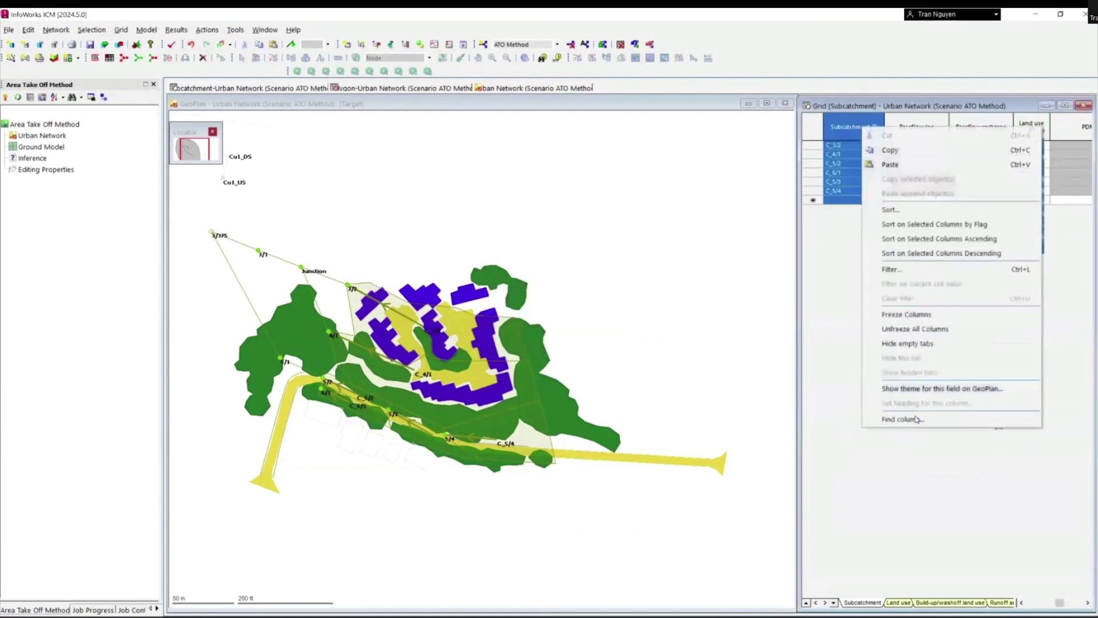
{"action": "left_click", "coordinate": [917, 419]}
{"action": "left_click", "coordinate": [663, 314]}
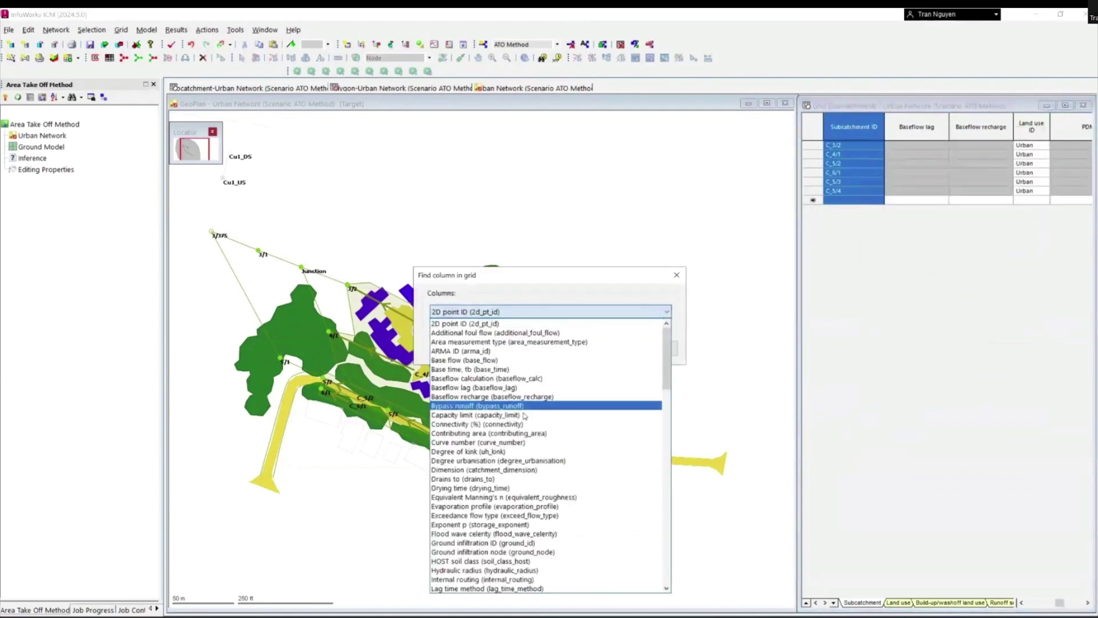
{"action": "left_click", "coordinate": [517, 434]}
{"action": "left_click", "coordinate": [598, 347]}
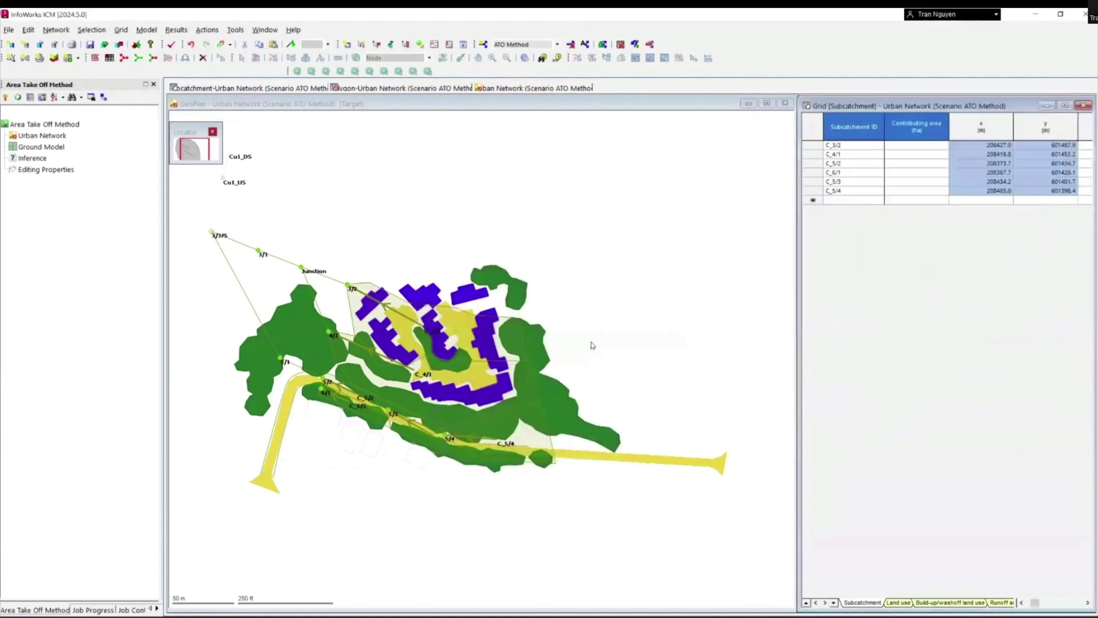
{"action": "left_click", "coordinate": [916, 130]}
{"action": "right_click", "coordinate": [916, 160]}
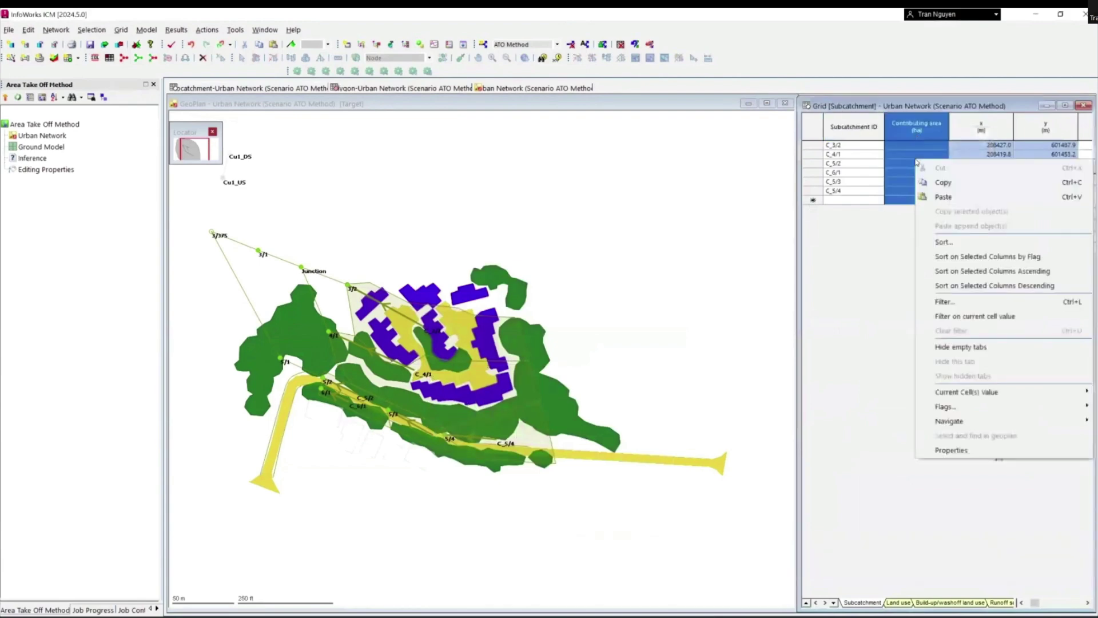
{"action": "mouse_move", "coordinate": [930, 406]}
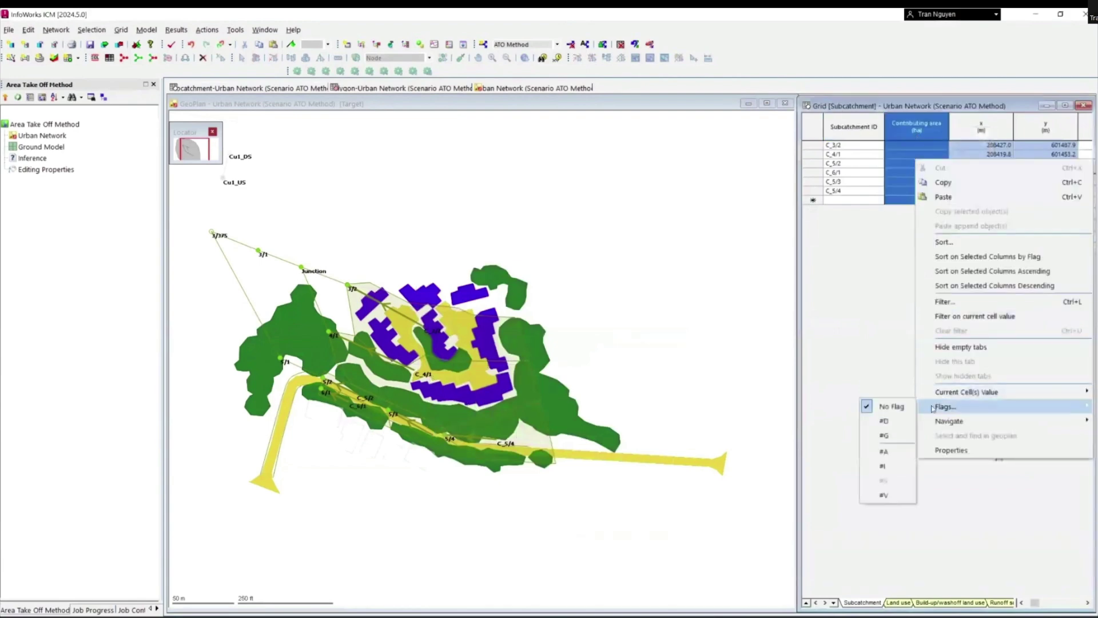
{"action": "left_click", "coordinate": [894, 440]}
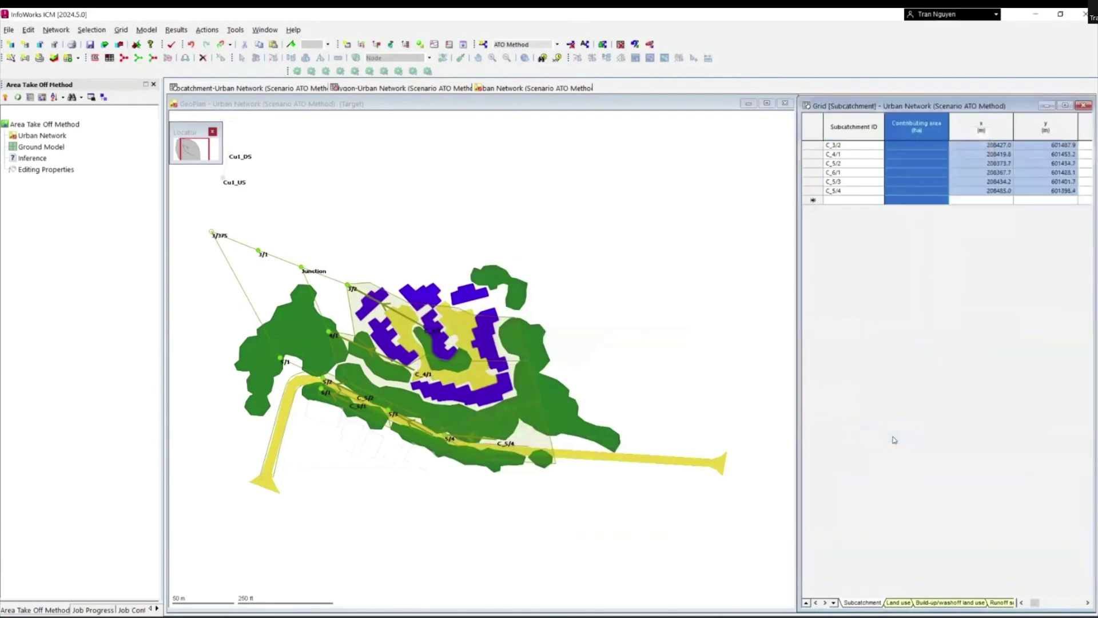
{"action": "left_click", "coordinate": [874, 131]}
{"action": "left_click", "coordinate": [816, 199]}
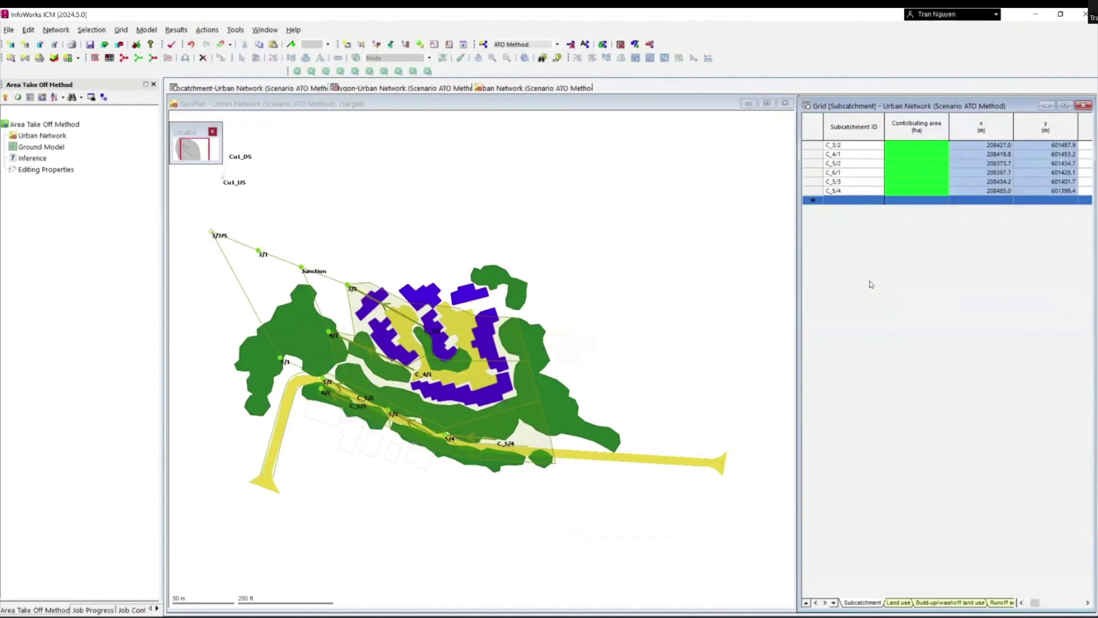
- Start Area take off from the Model subcatchment menu with ATO polygons as the source
{"action": "left_click", "coordinate": [159, 29]}
{"action": "mouse_move", "coordinate": [189, 198]}
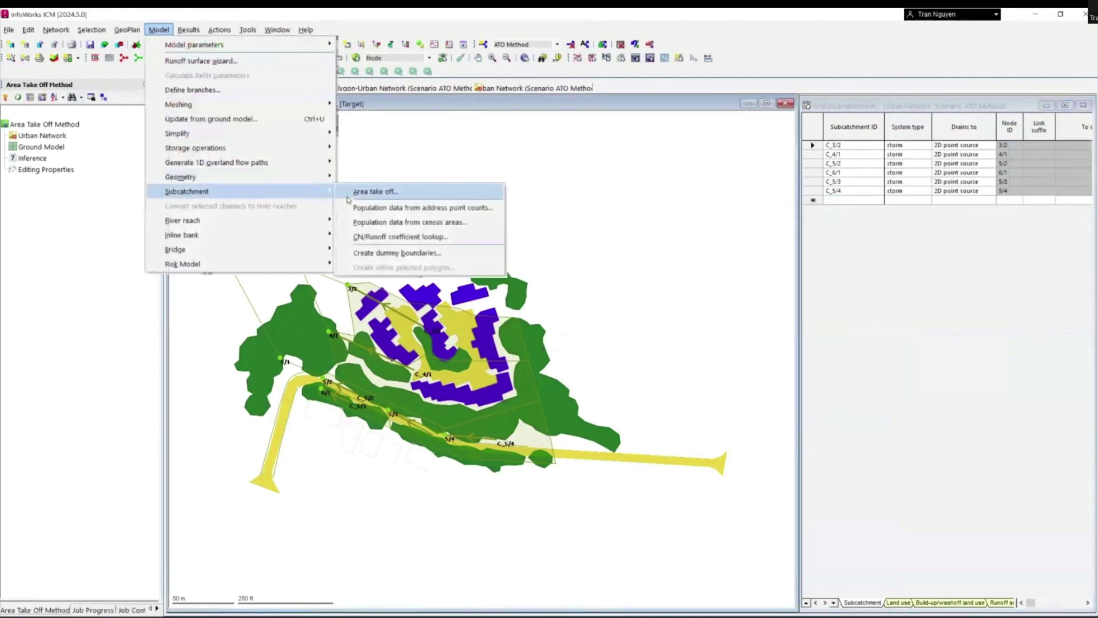
{"action": "left_click", "coordinate": [350, 196]}
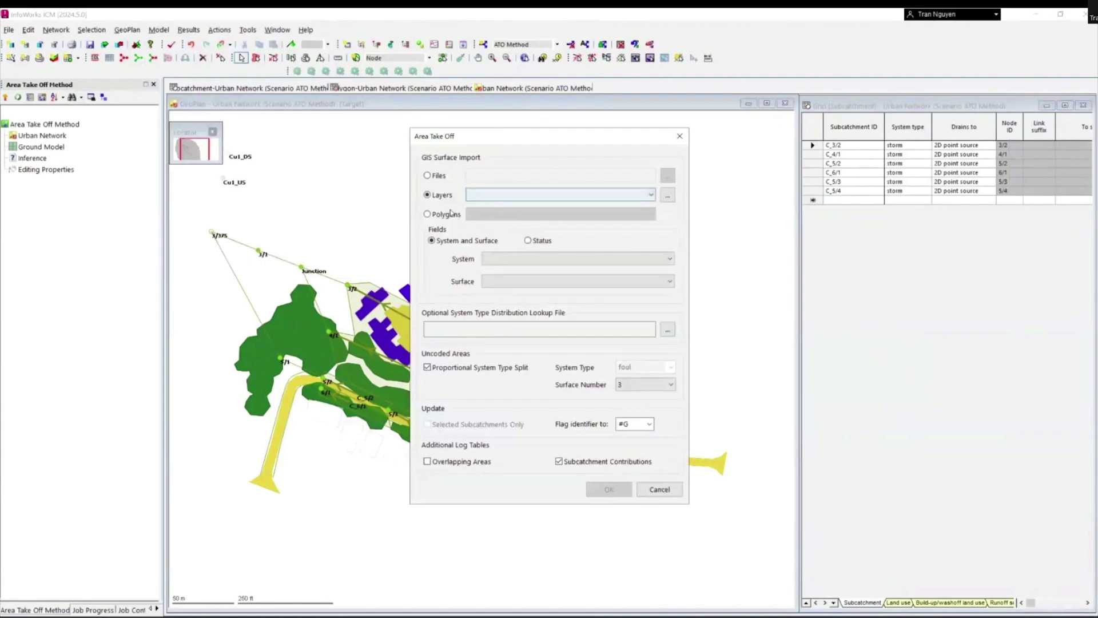
{"action": "left_click", "coordinate": [449, 215]}
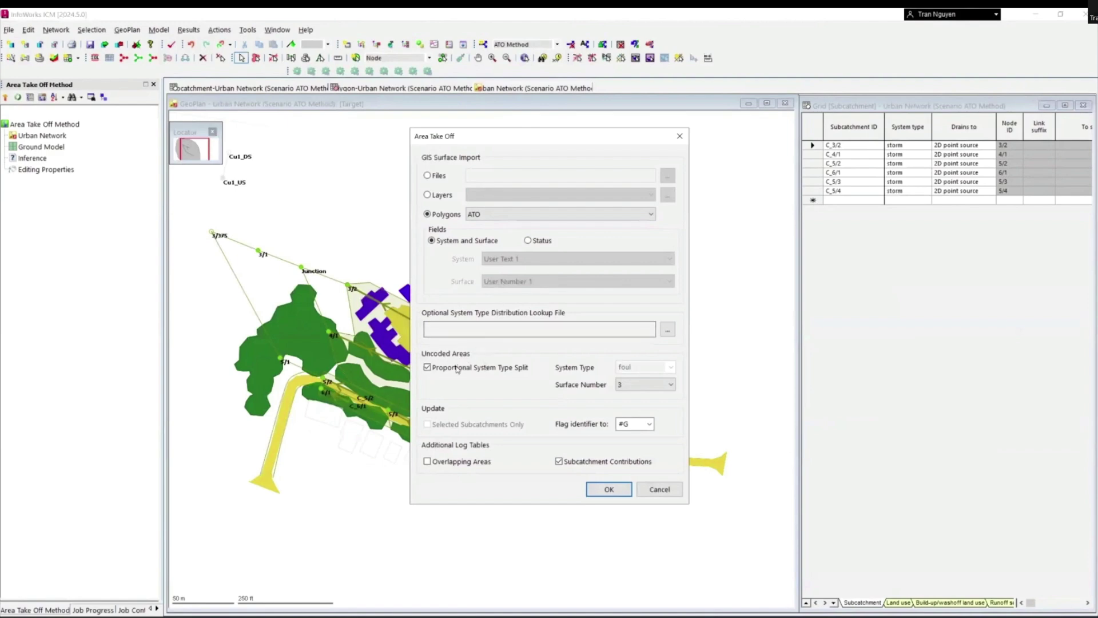
- Turn off proportional system type split, assign uncoded areas to storm, and log Overlapping Areas
{"action": "left_click", "coordinate": [457, 368]}
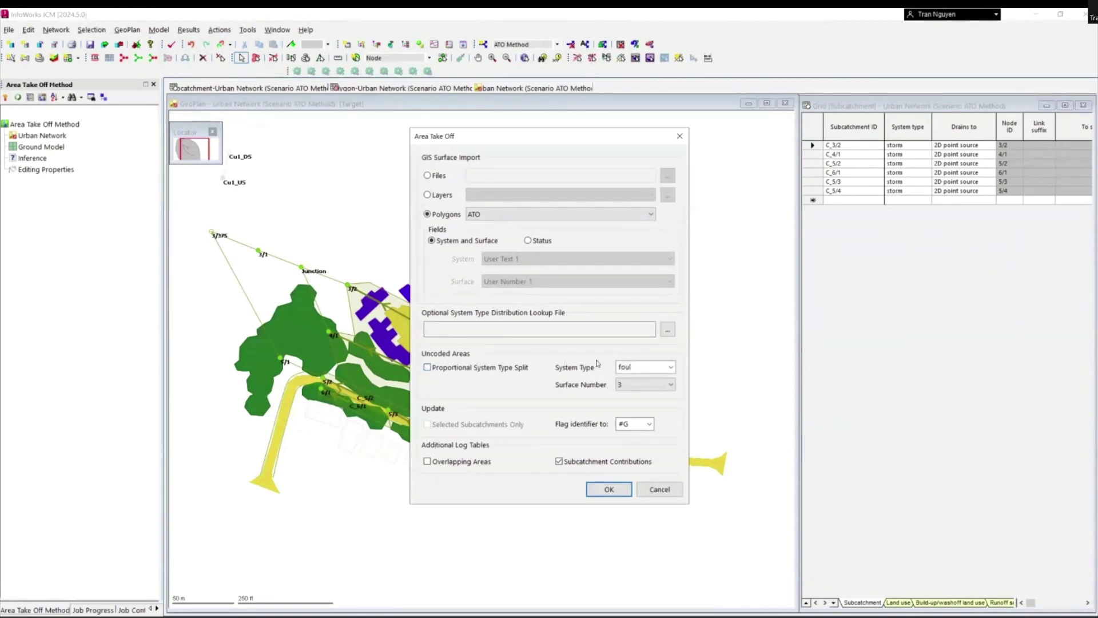
{"action": "left_click", "coordinate": [671, 368]}
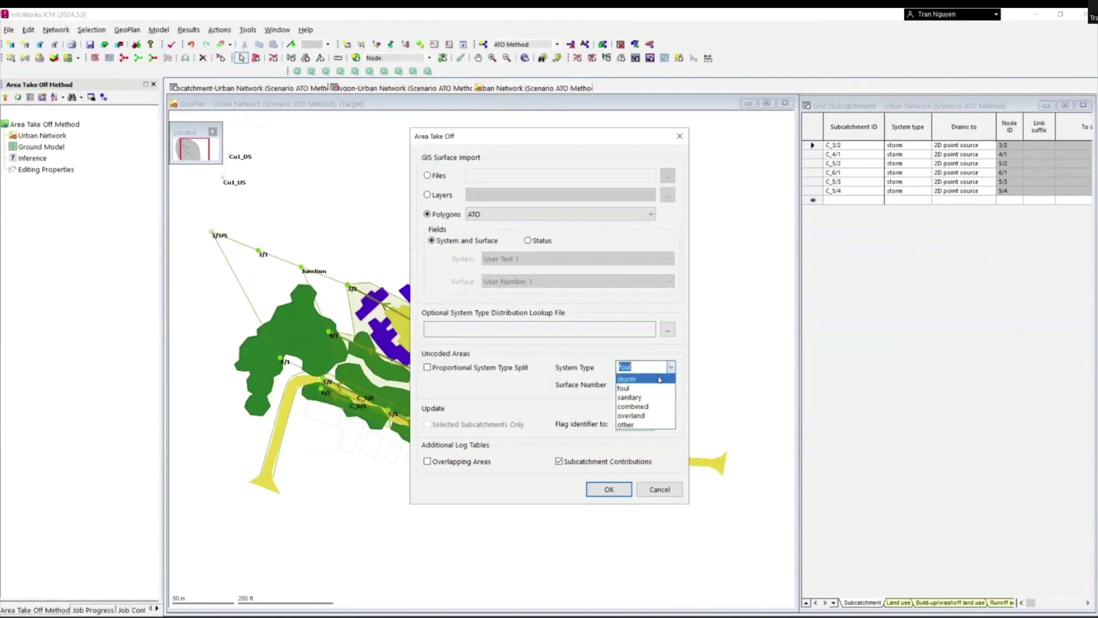
{"action": "left_click", "coordinate": [659, 379]}
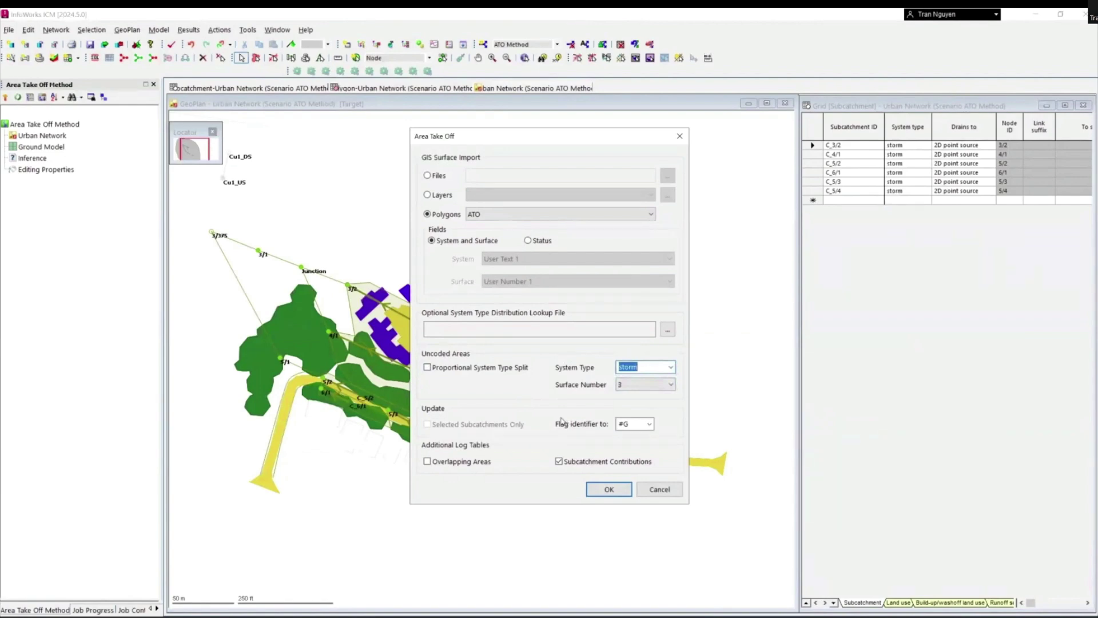
{"action": "left_click", "coordinate": [470, 463]}
- Run the area take-off and review the maximised Impermeable Area Takeoff log's distribution tables
{"action": "left_click", "coordinate": [609, 489]}
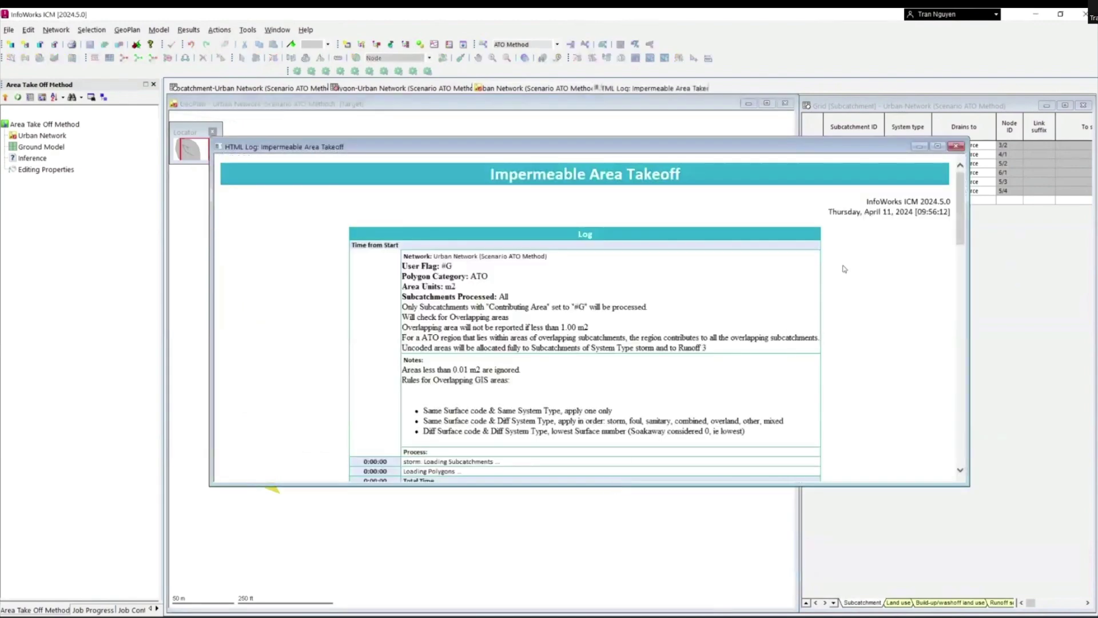
{"action": "left_click", "coordinate": [935, 147]}
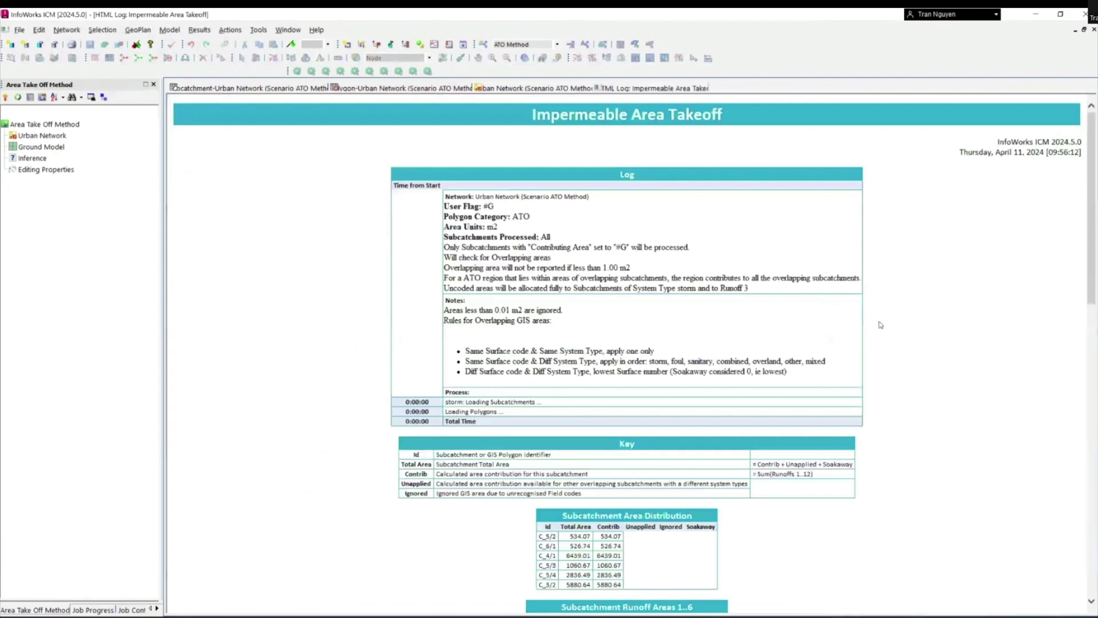
{"action": "scroll", "coordinate": [902, 340], "scroll_direction": "down", "scroll_amount": 3}
{"action": "scroll", "coordinate": [902, 340], "scroll_direction": "down", "scroll_amount": 8}
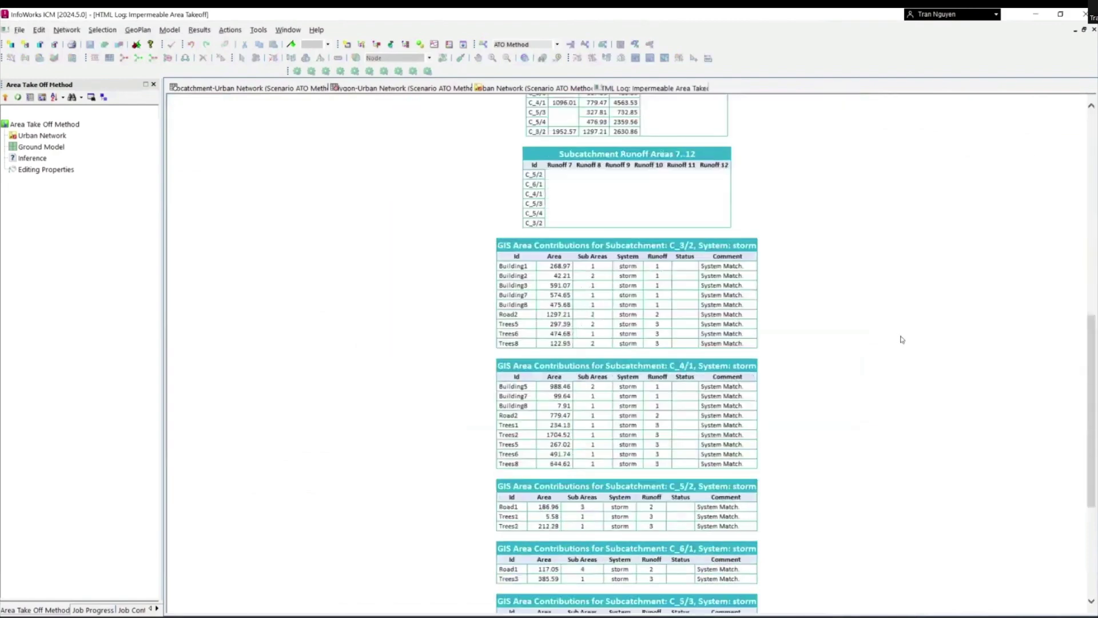
{"action": "scroll", "coordinate": [902, 340], "scroll_direction": "down", "scroll_amount": 6}
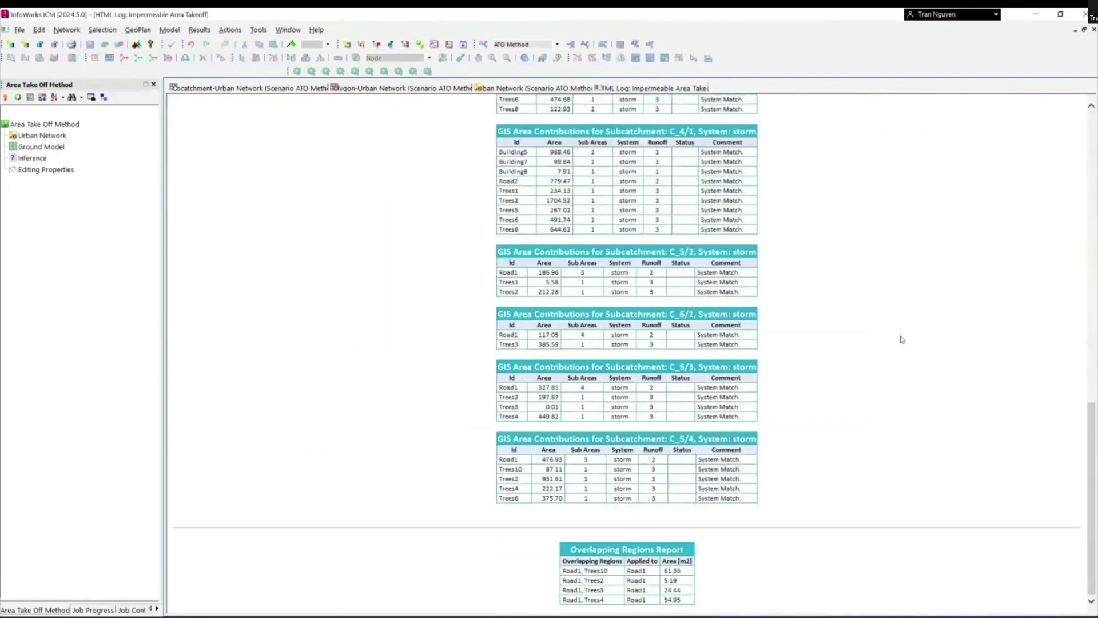
{"action": "scroll", "coordinate": [903, 340], "scroll_direction": "up", "scroll_amount": 7}
{"action": "scroll", "coordinate": [902, 339], "scroll_direction": "up", "scroll_amount": 10}
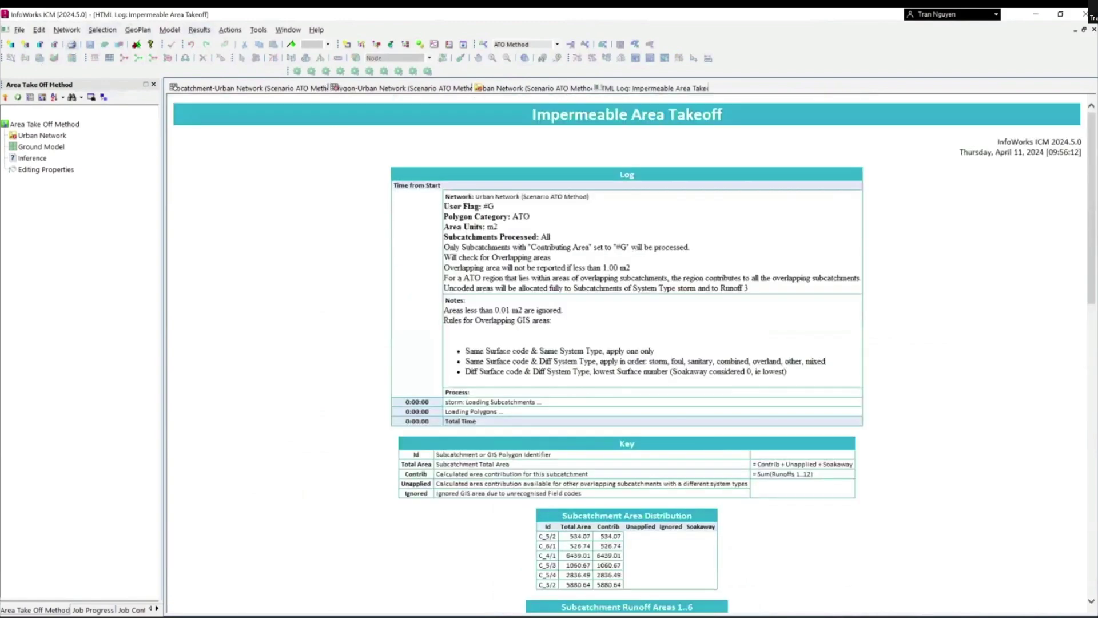
- Step through the Summary Report slides, highlighting Total Area and Contrib, to the C_3/2 runoff areas
{"action": "key", "text": "alt+Tab"}
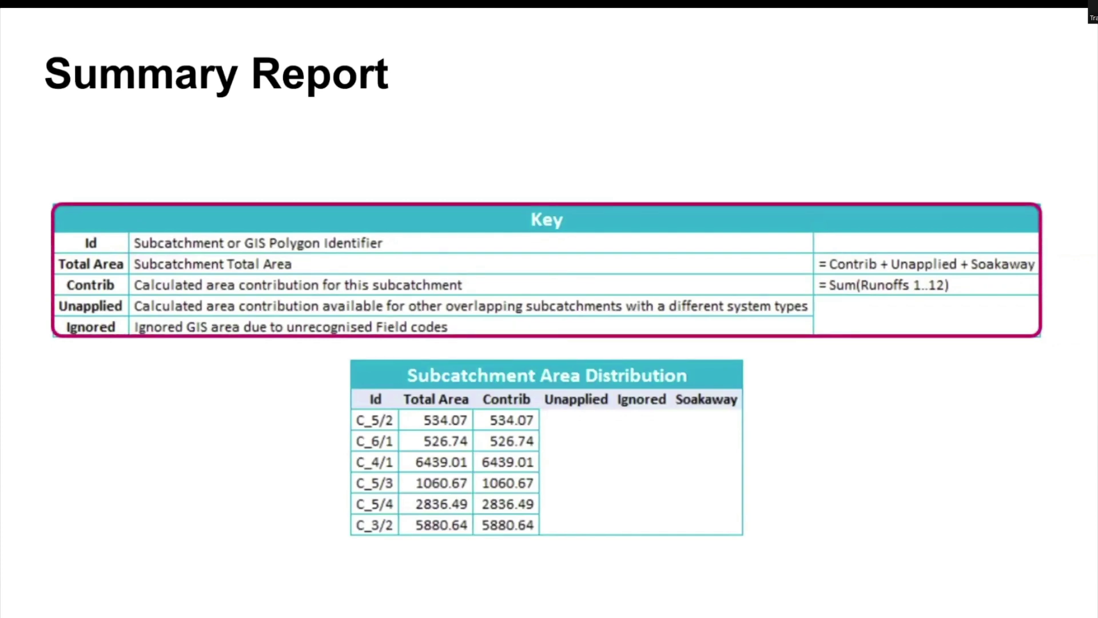
{"action": "key", "text": "Right"}
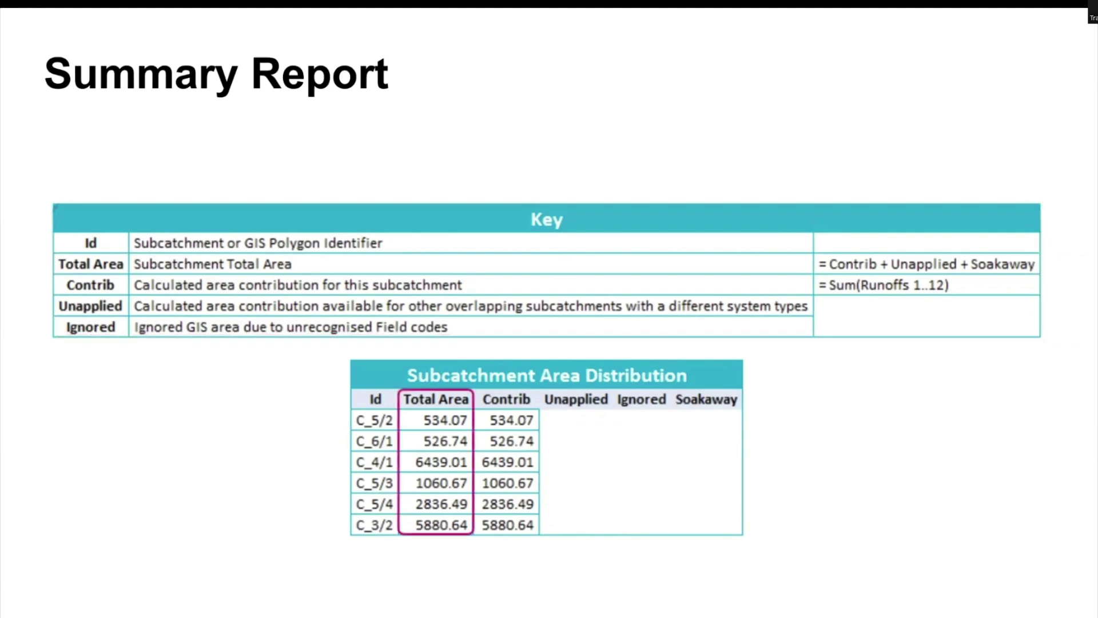
{"action": "key", "text": "Right"}
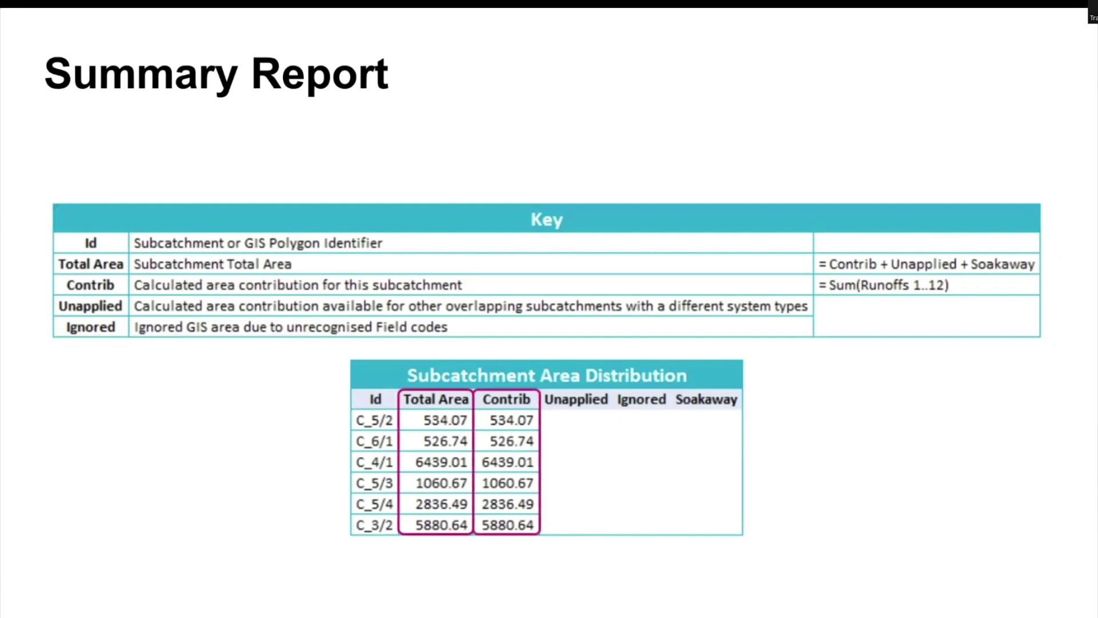
{"action": "key", "text": "Right"}
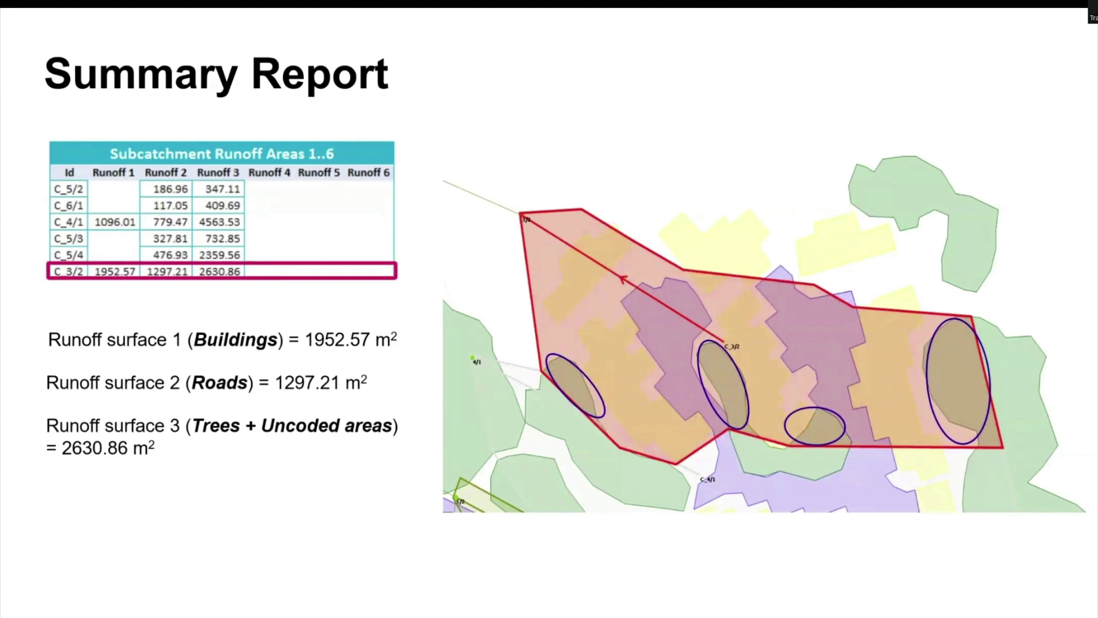
- Advance through the GIS Area Contributions slide, highlighting C_3/2's building, Road 2 and tree contributions
{"action": "key", "text": "Right"}
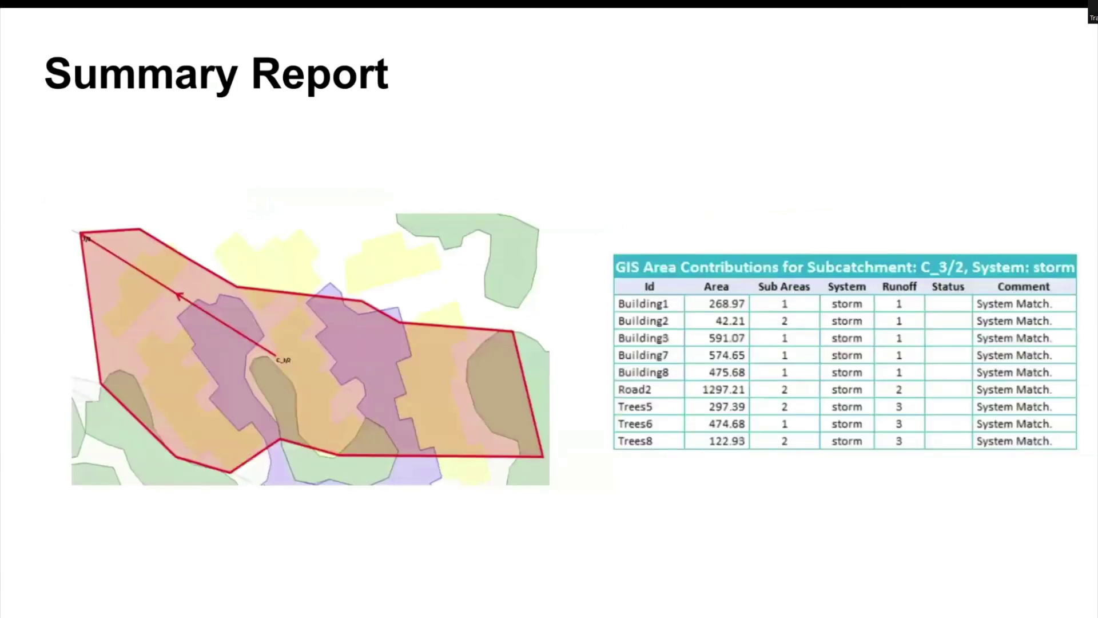
{"action": "key", "text": "Right"}
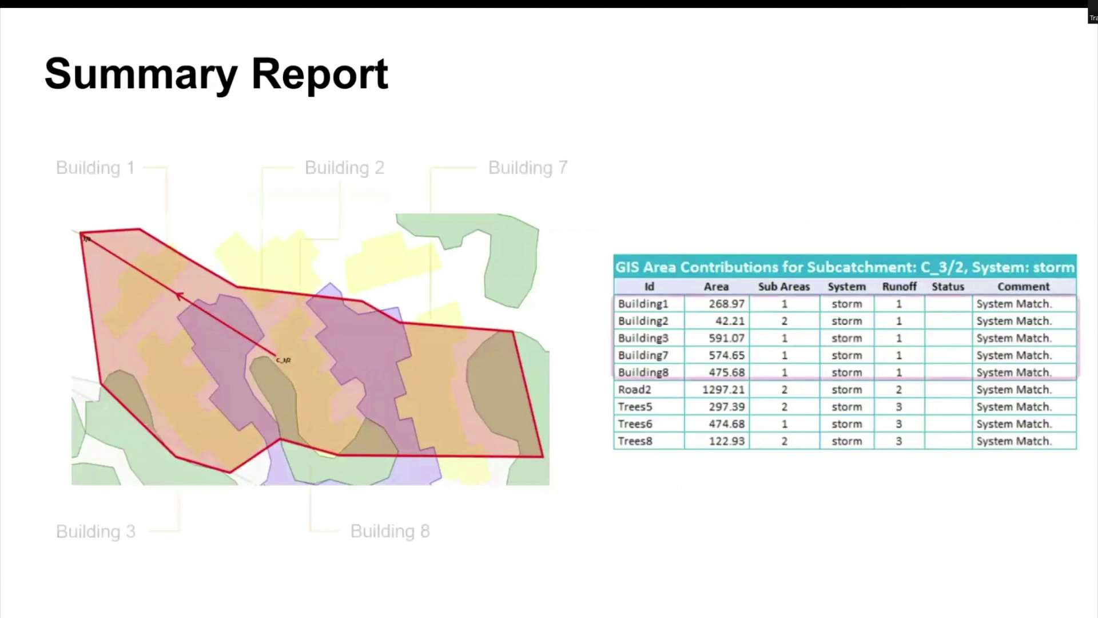
{"action": "key", "text": "Right"}
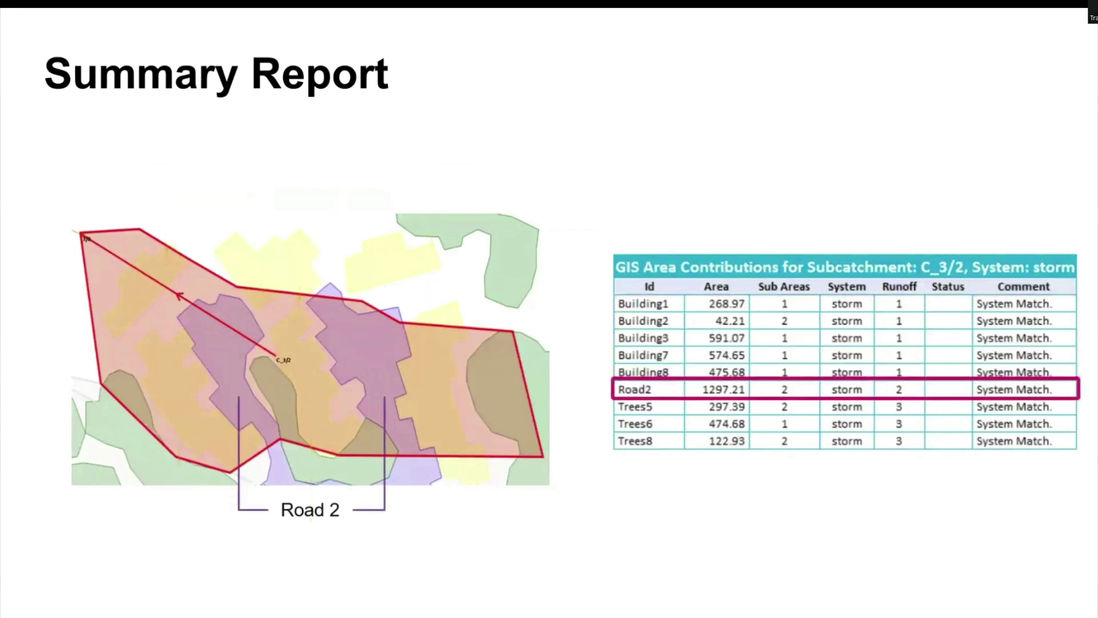